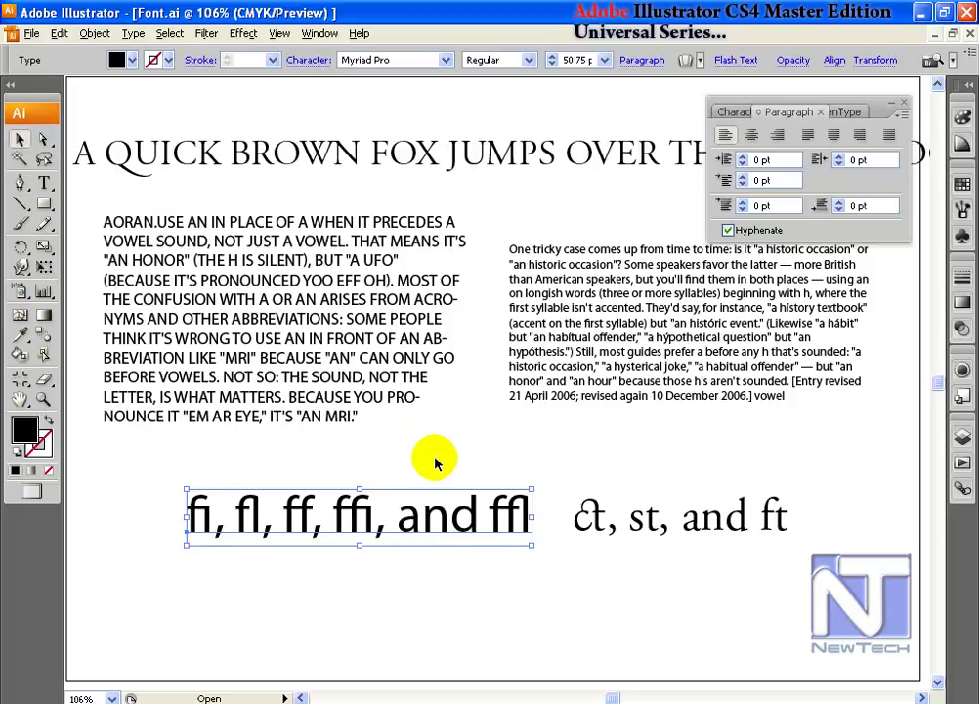
# Try vertical type orientation on the "fi, fl, ff, ffi, and ffl" line, move it up the artboard, and undo both changes
pyautogui.click(137, 33)
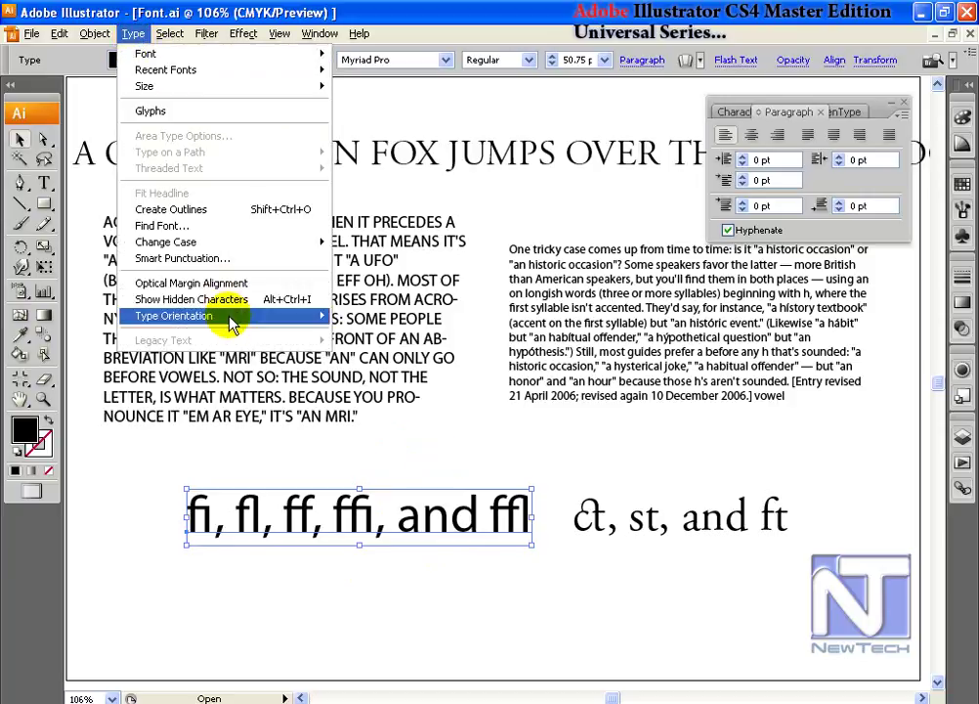
pyautogui.moveTo(258, 323)
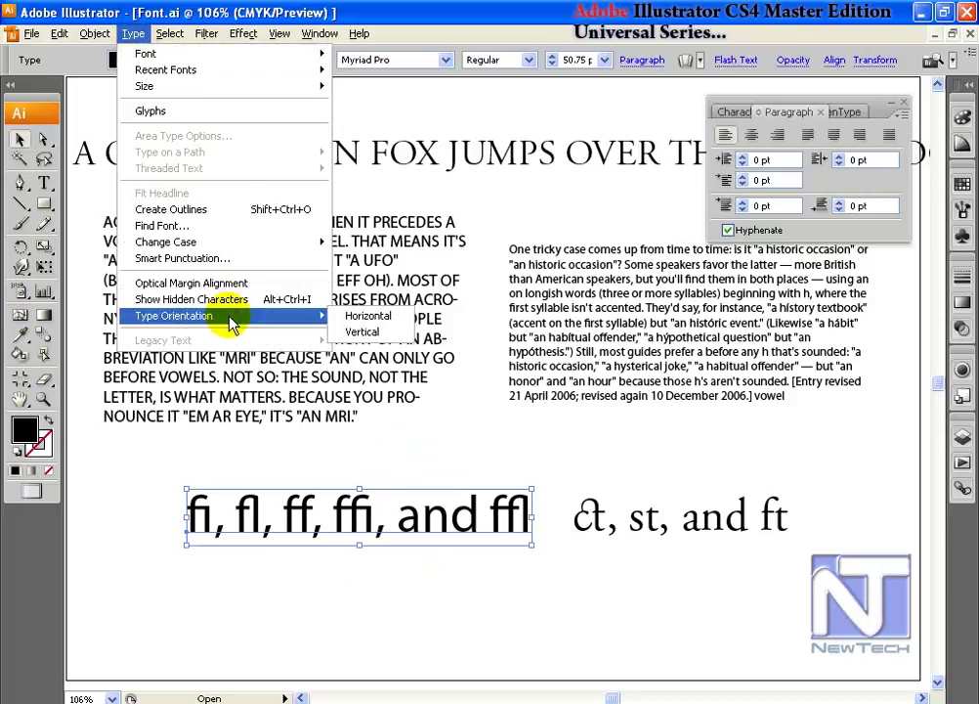
pyautogui.click(363, 332)
pyautogui.moveTo(191, 562); pyautogui.dragTo(214, 120)
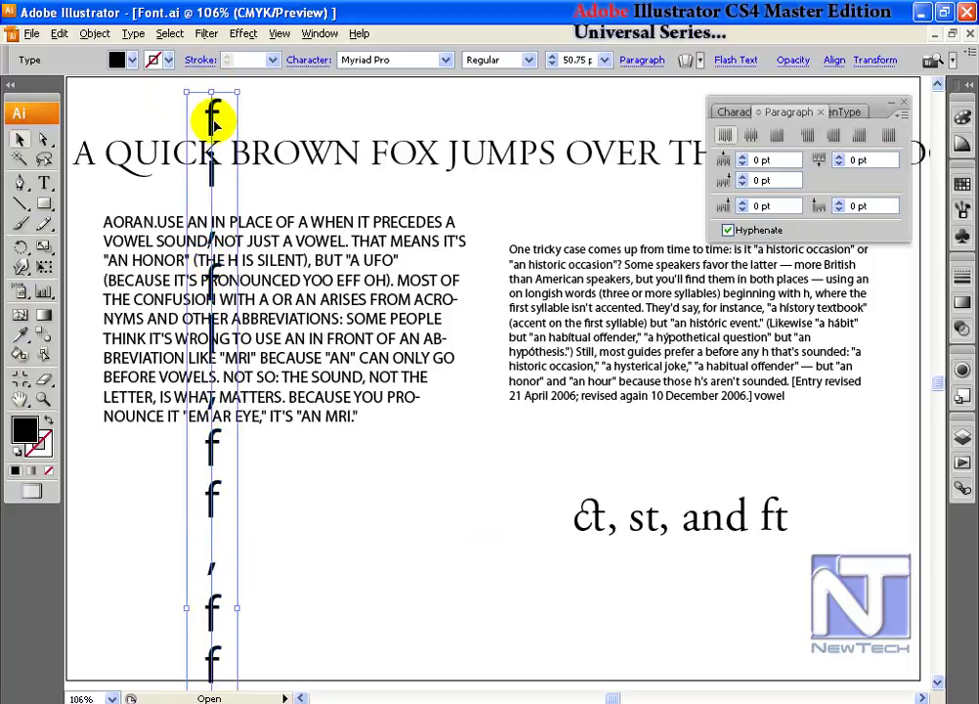
pyautogui.hotkey('ctrl', 'z')
pyautogui.hotkey('ctrl', 'z')
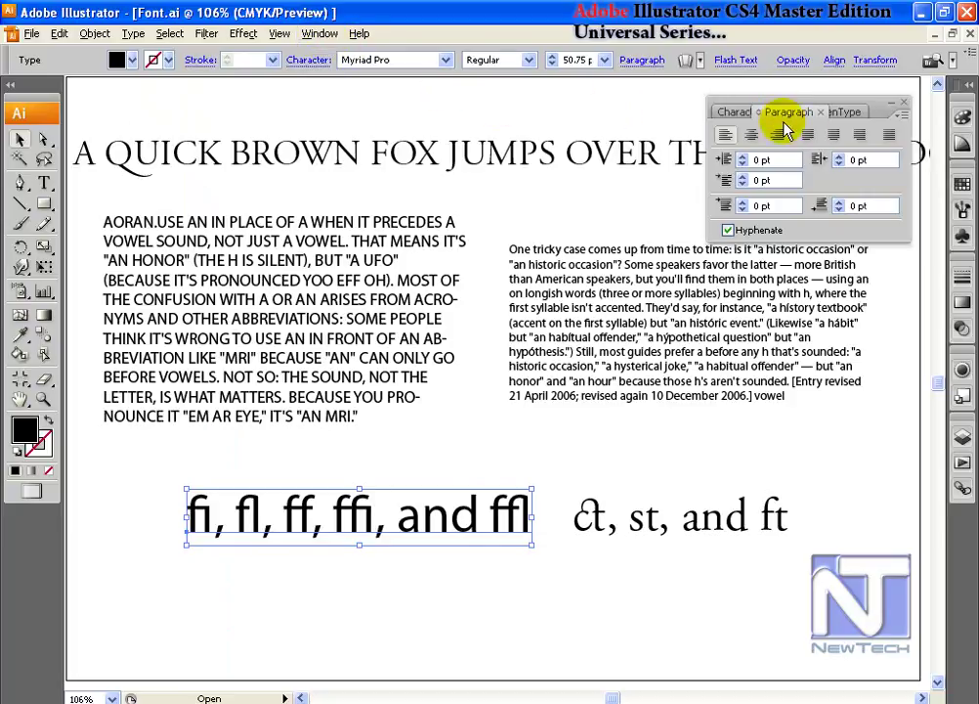
# Close the Paragraph panel and display it again
pyautogui.click(904, 102)
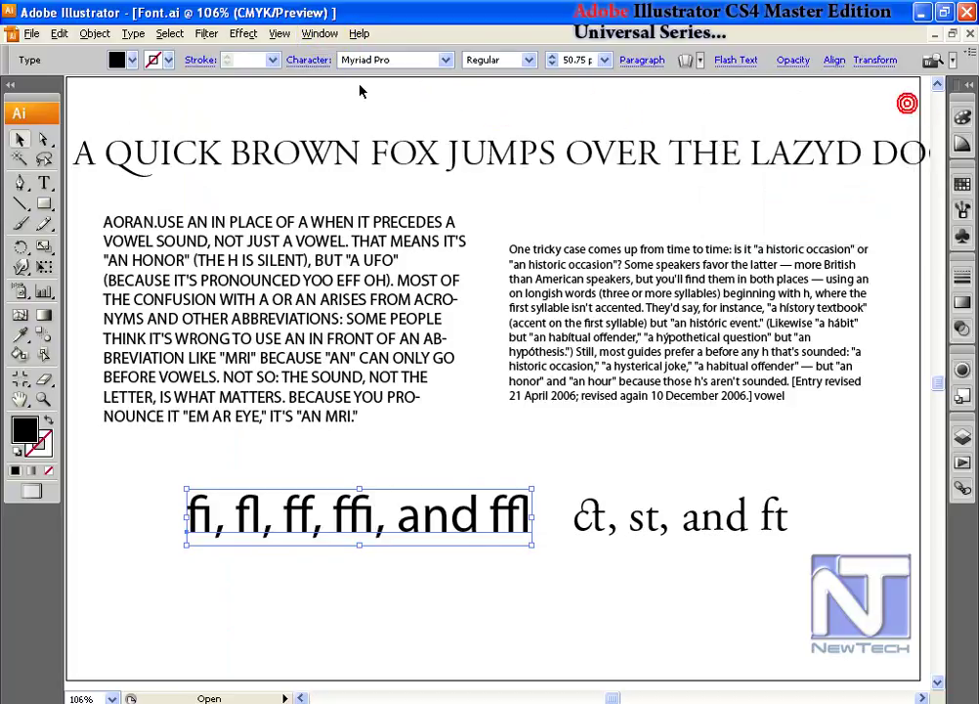
pyautogui.click(320, 34)
pyautogui.click(329, 584)
pyautogui.click(576, 661)
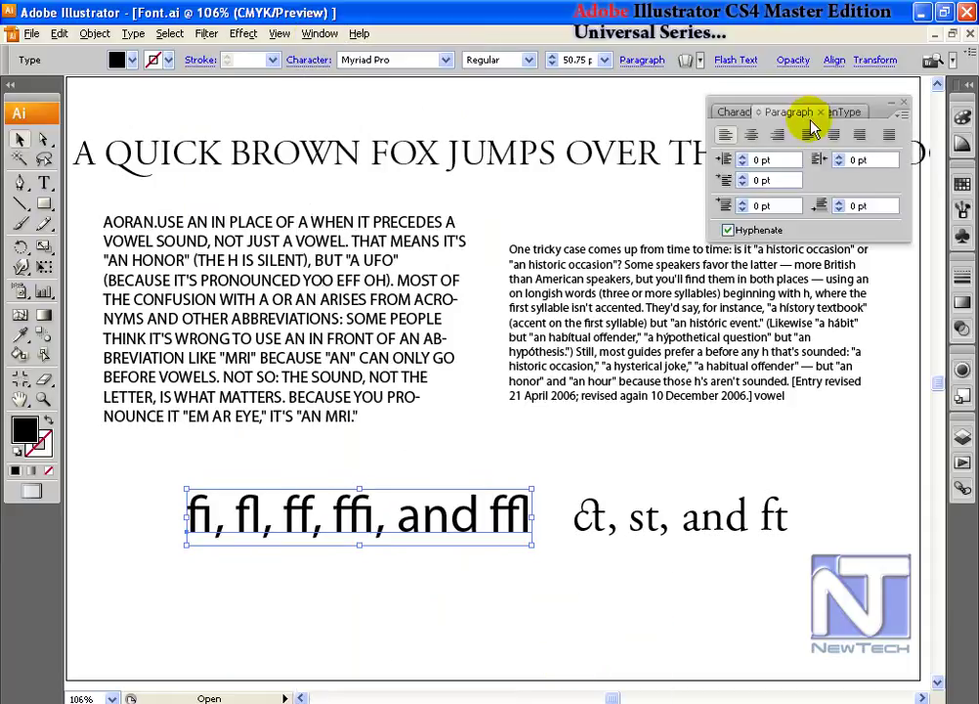
# Deselect the uppercase paragraph and switch the default paragraph alignment to centred and back to left
pyautogui.click(294, 352)
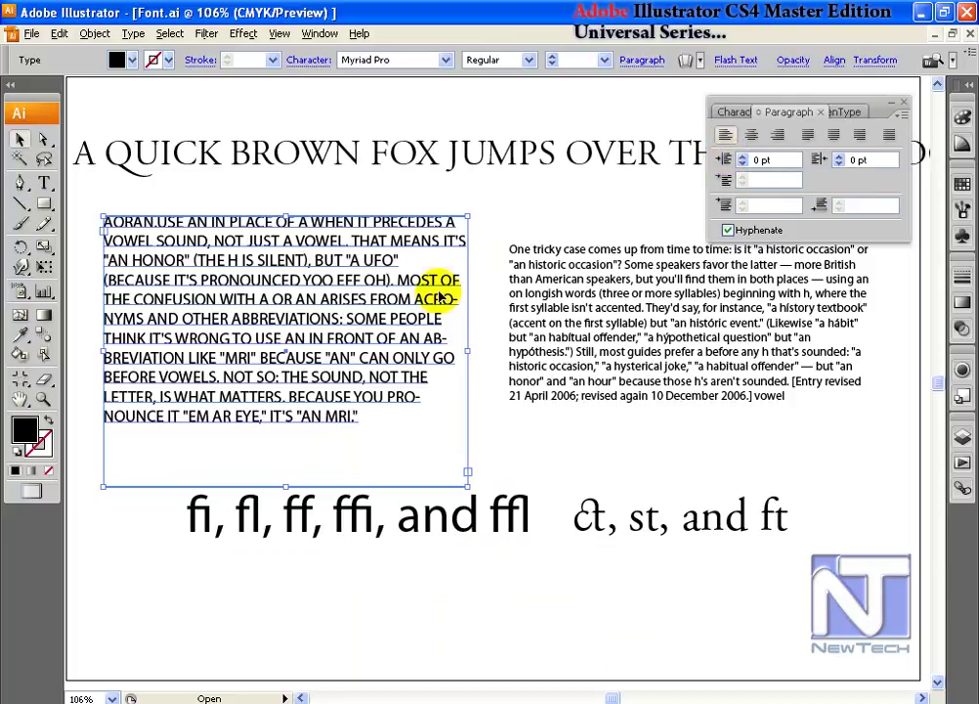
pyautogui.click(629, 196)
pyautogui.click(754, 134)
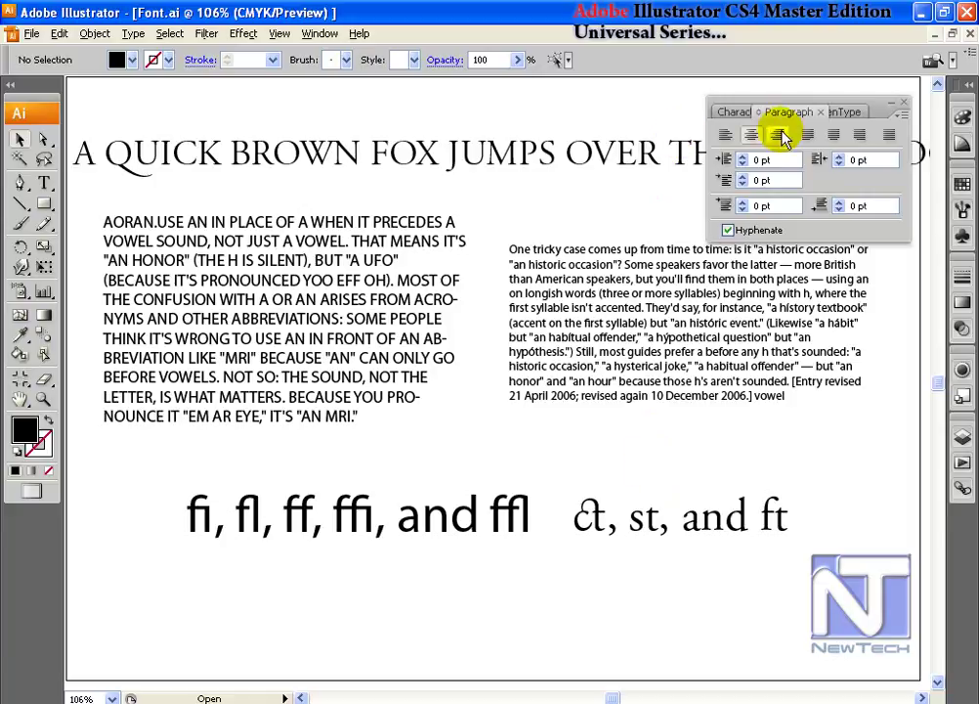
pyautogui.click(727, 135)
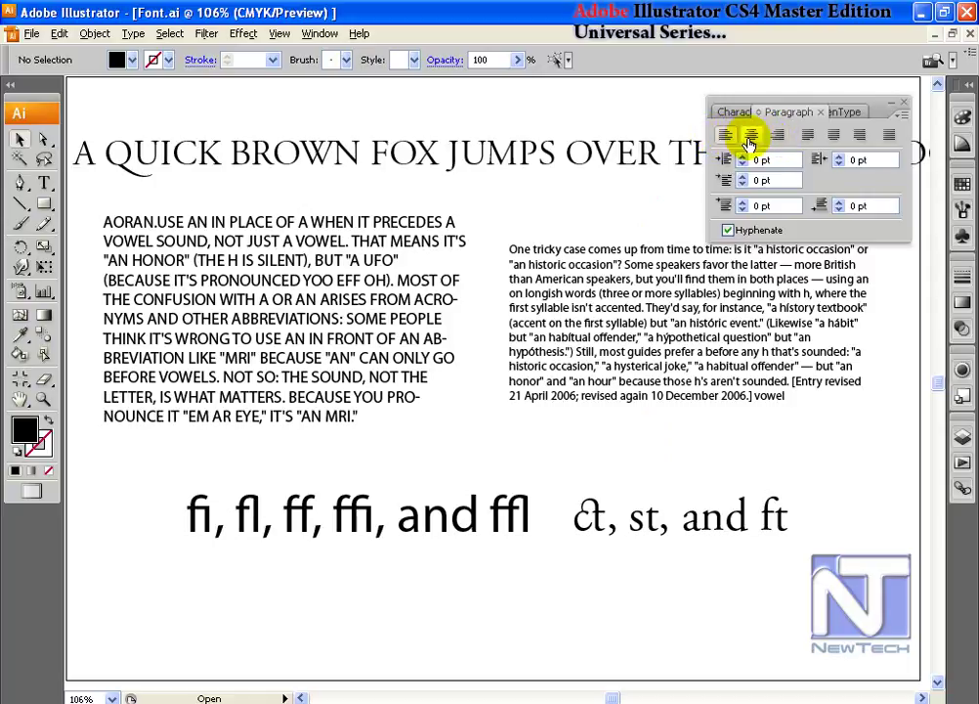
# Try centred, right and all four justified alignments on the uppercase paragraph, finishing with left alignment
pyautogui.click(333, 418)
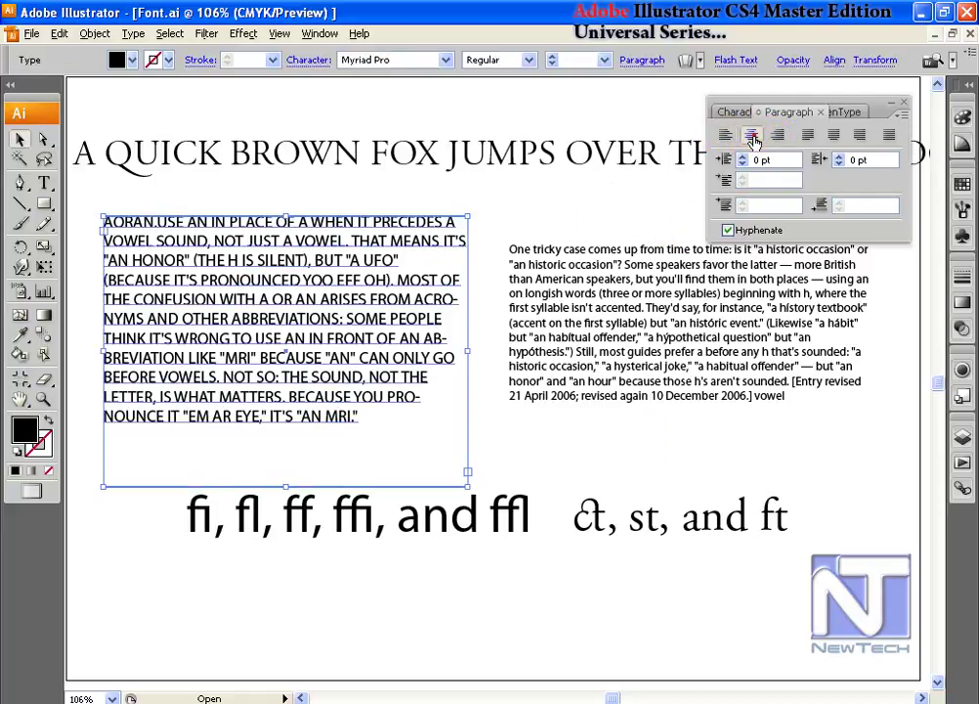
pyautogui.click(753, 138)
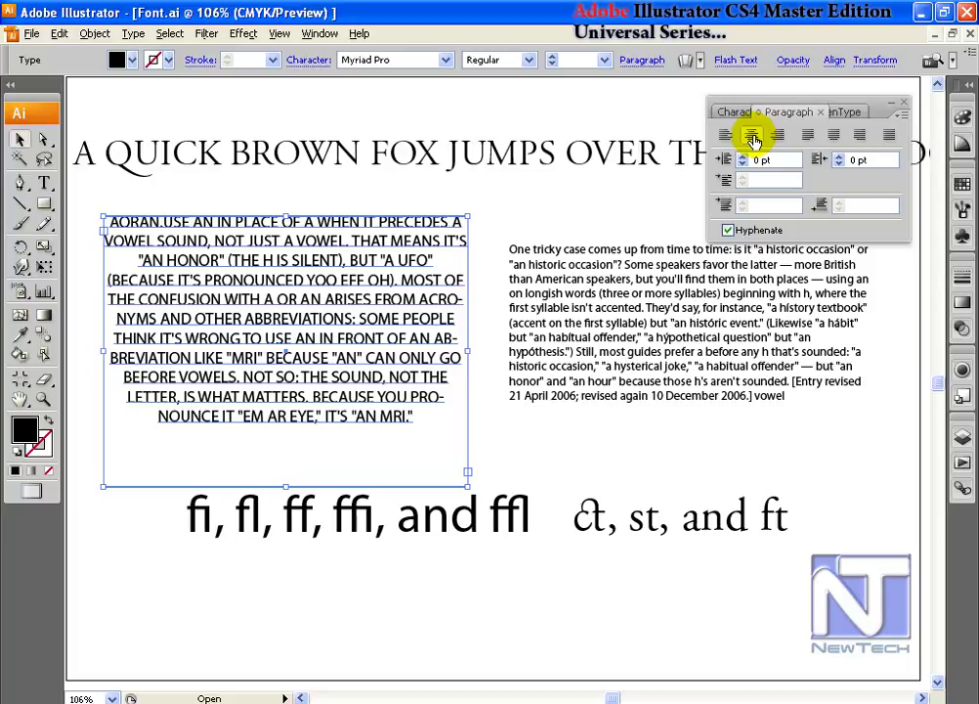
pyautogui.click(777, 135)
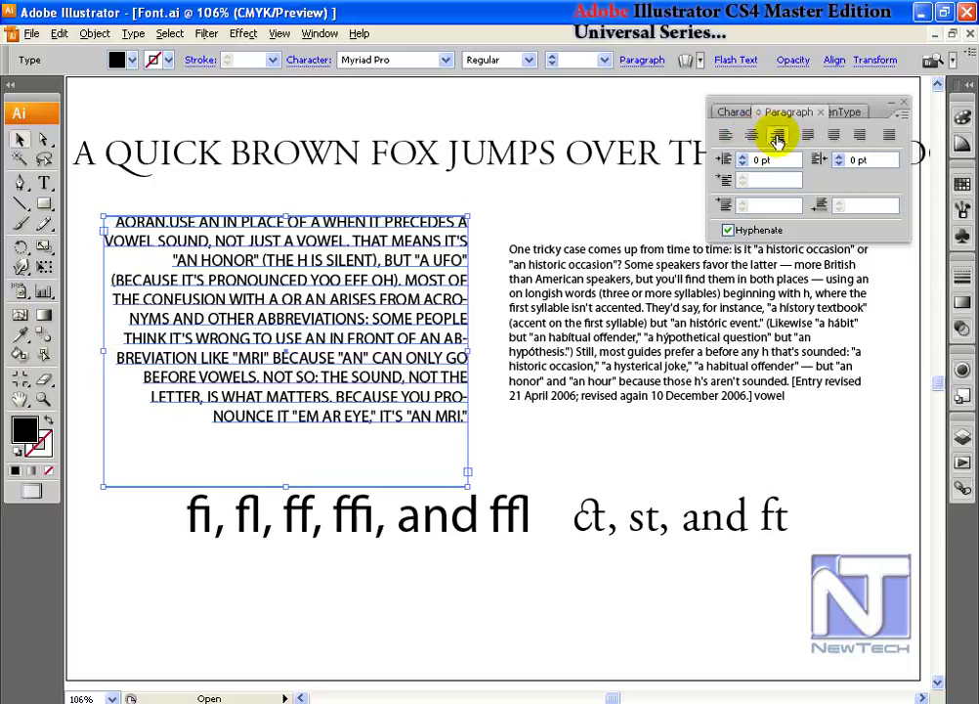
pyautogui.click(811, 136)
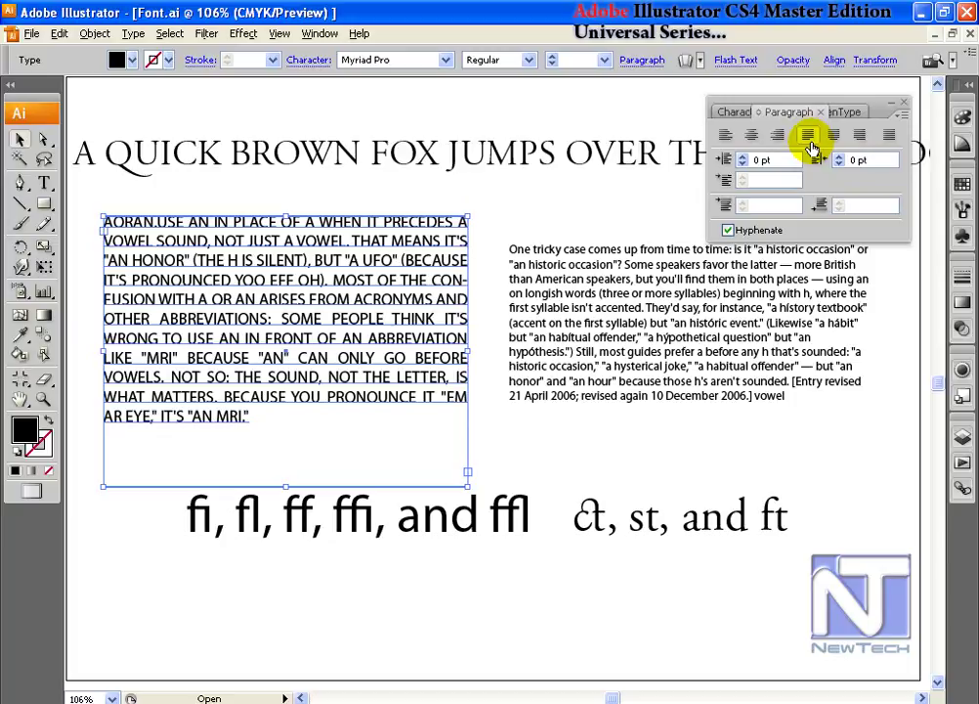
pyautogui.click(833, 135)
pyautogui.click(860, 136)
pyautogui.click(890, 136)
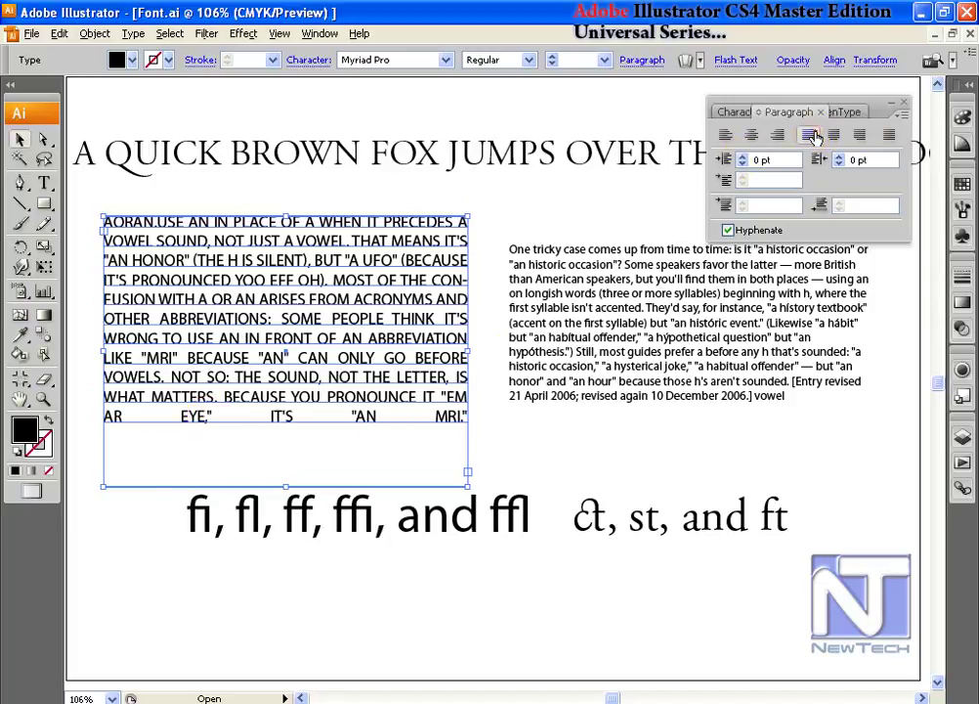
pyautogui.click(726, 135)
# Raise the uppercase paragraph's left indent to 9 pt and change it to -9 pt
pyautogui.click(742, 158)
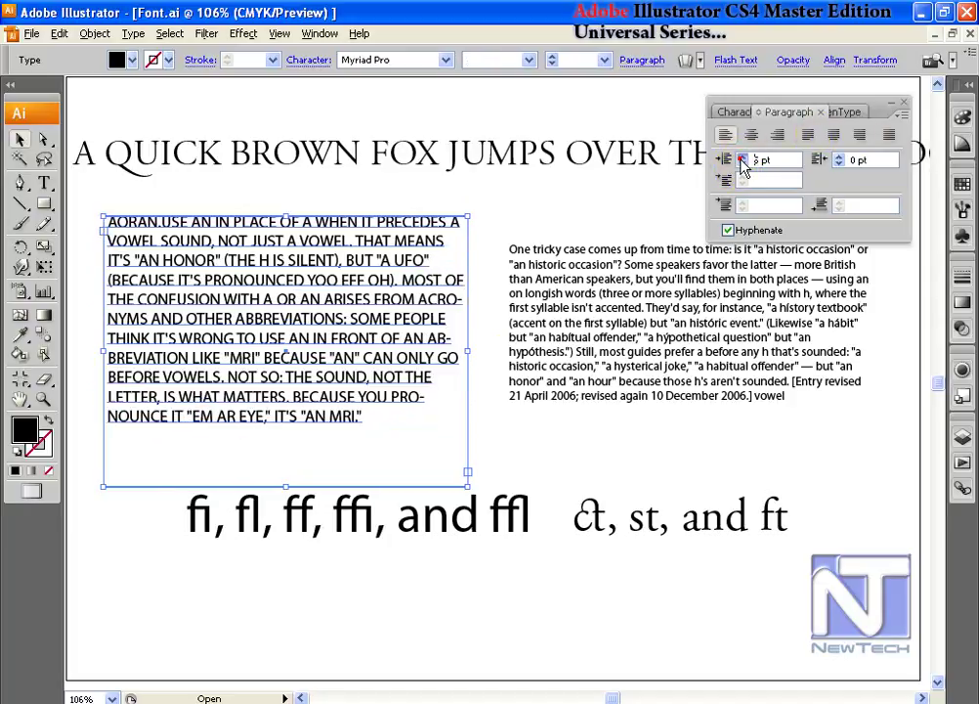
pyautogui.click(742, 157)
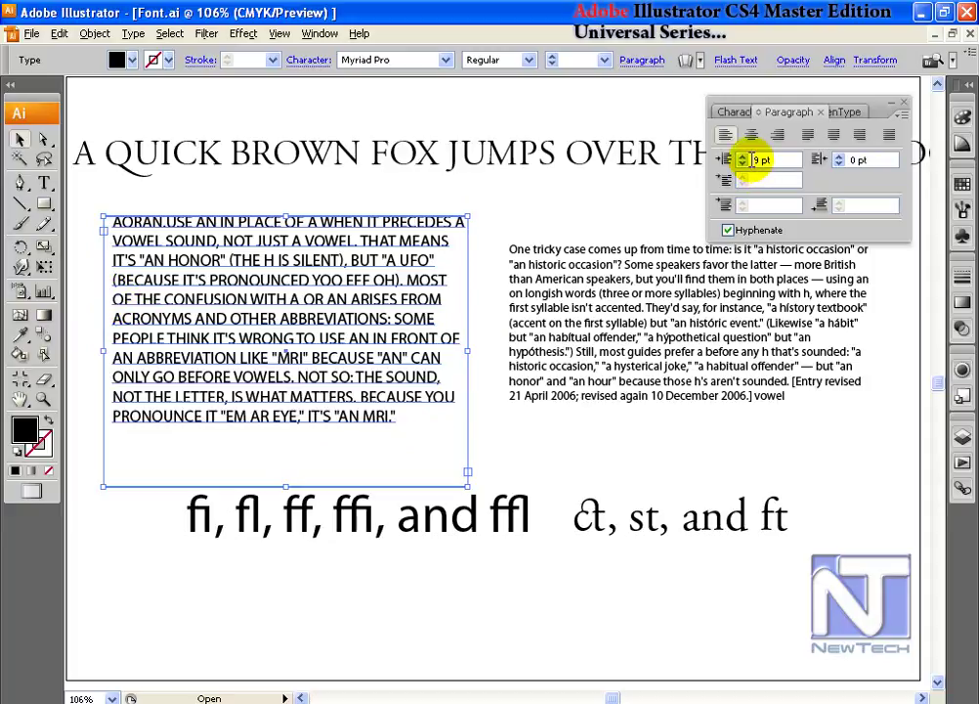
pyautogui.click(755, 159)
pyautogui.write('-')
pyautogui.press('Return')
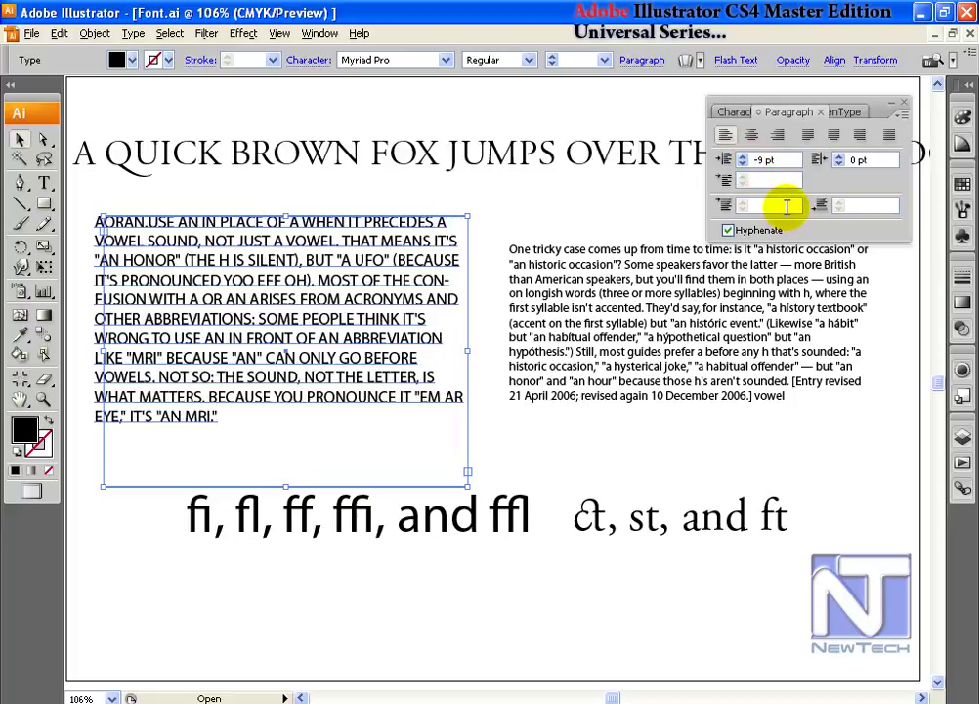
pyautogui.click(784, 206)
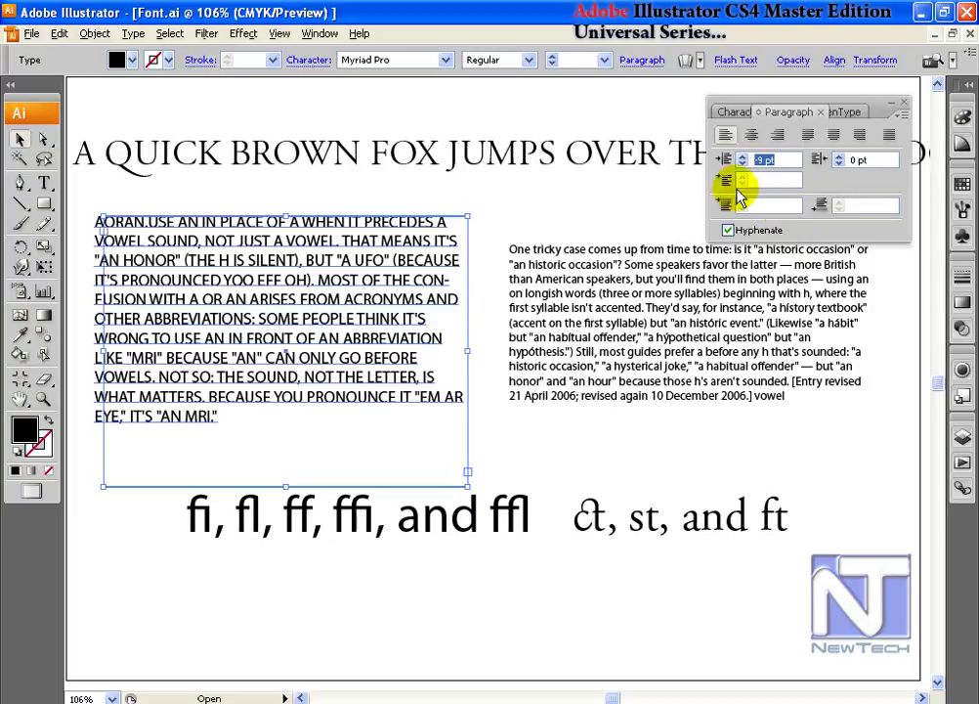
# Increase the uppercase paragraph's right indent to 19 pt
pyautogui.click(840, 159)
pyautogui.click(840, 158)
pyautogui.click(839, 158)
pyautogui.click(840, 158)
pyautogui.click(840, 158)
pyautogui.click(839, 158)
pyautogui.click(839, 158)
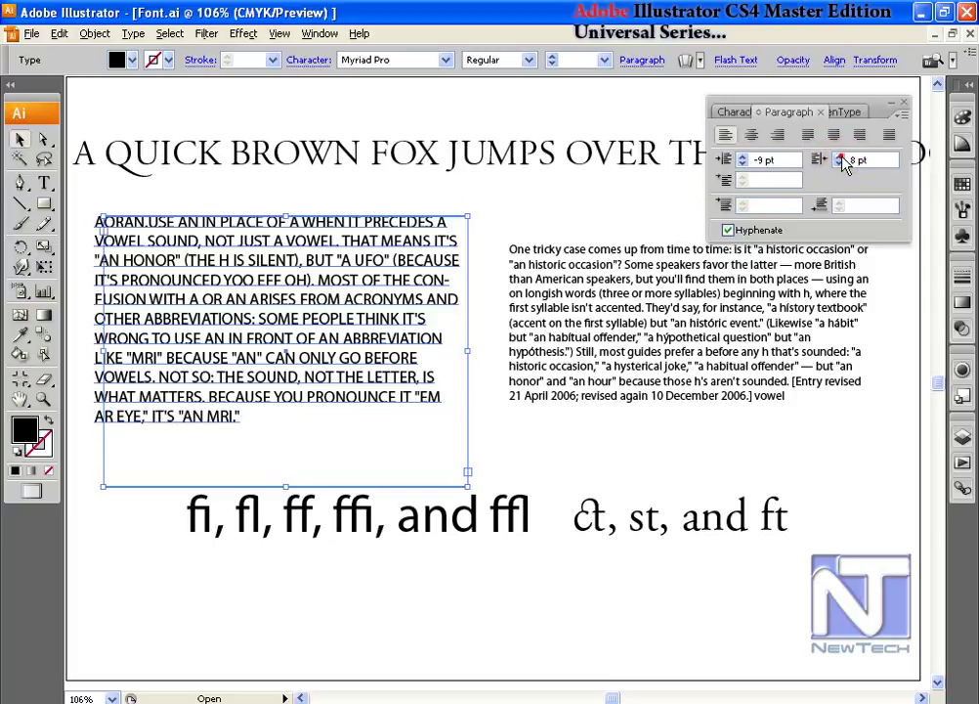
pyautogui.click(840, 158)
pyautogui.click(840, 158)
pyautogui.click(840, 159)
pyautogui.click(840, 159)
pyautogui.click(840, 159)
pyautogui.click(840, 159)
pyautogui.click(841, 159)
pyautogui.click(841, 159)
pyautogui.click(841, 159)
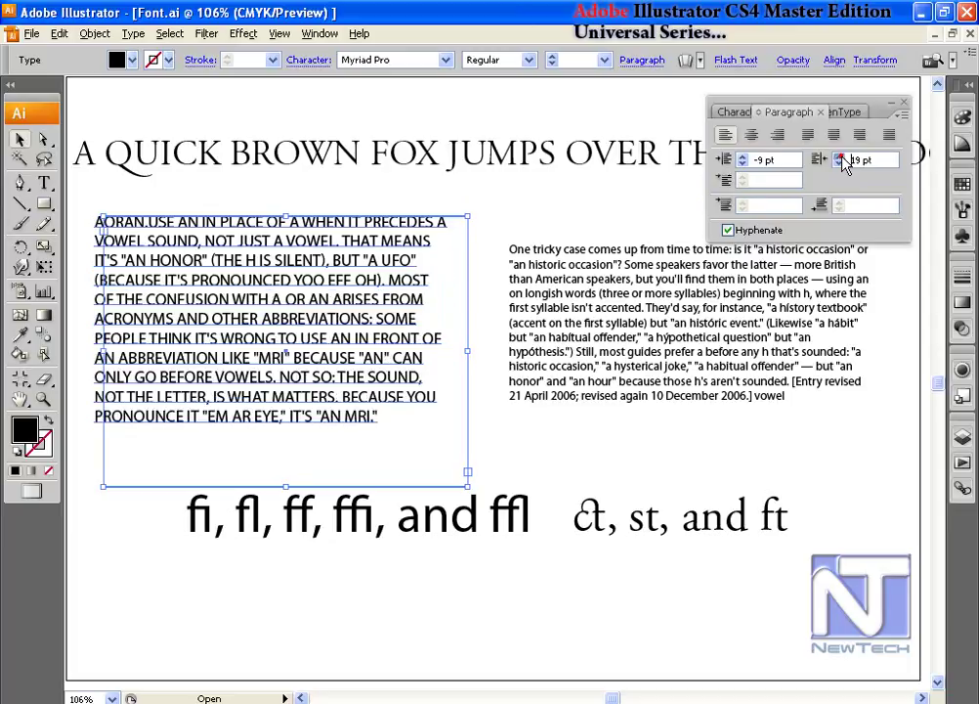
# Reset both the left and right indents of the uppercase paragraph to 0 pt
pyautogui.click(762, 159)
pyautogui.write('0')
pyautogui.press('Tab')
pyautogui.write('0')
pyautogui.press('Tab')
pyautogui.click(739, 182)
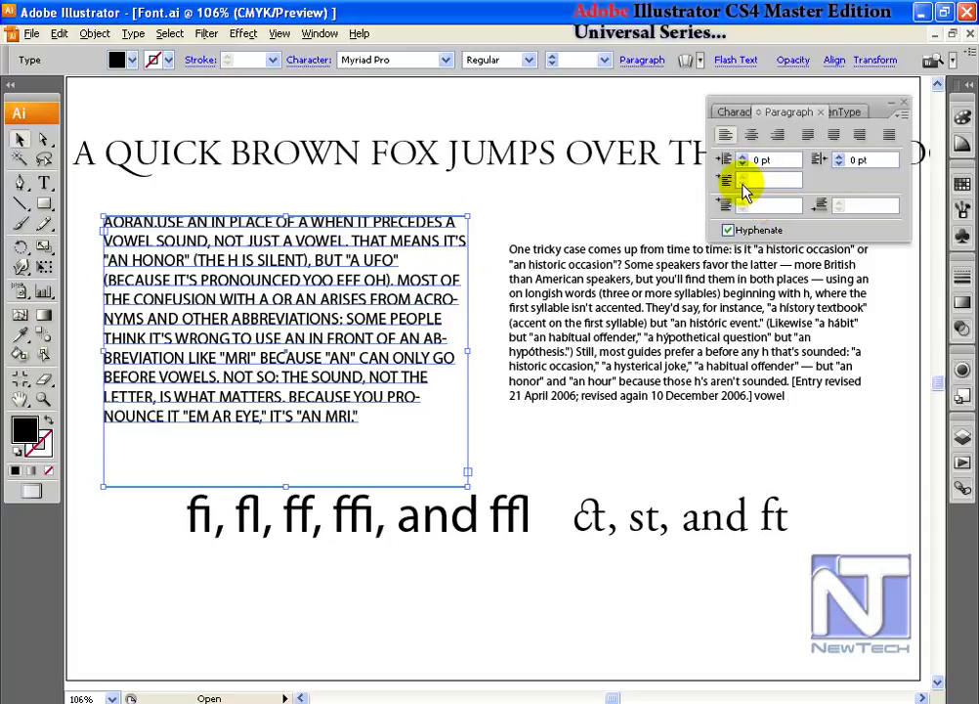
# Place the text cursor inside the uppercase paragraph and raise its first-line indent to 7 pt
pyautogui.click(326, 323)
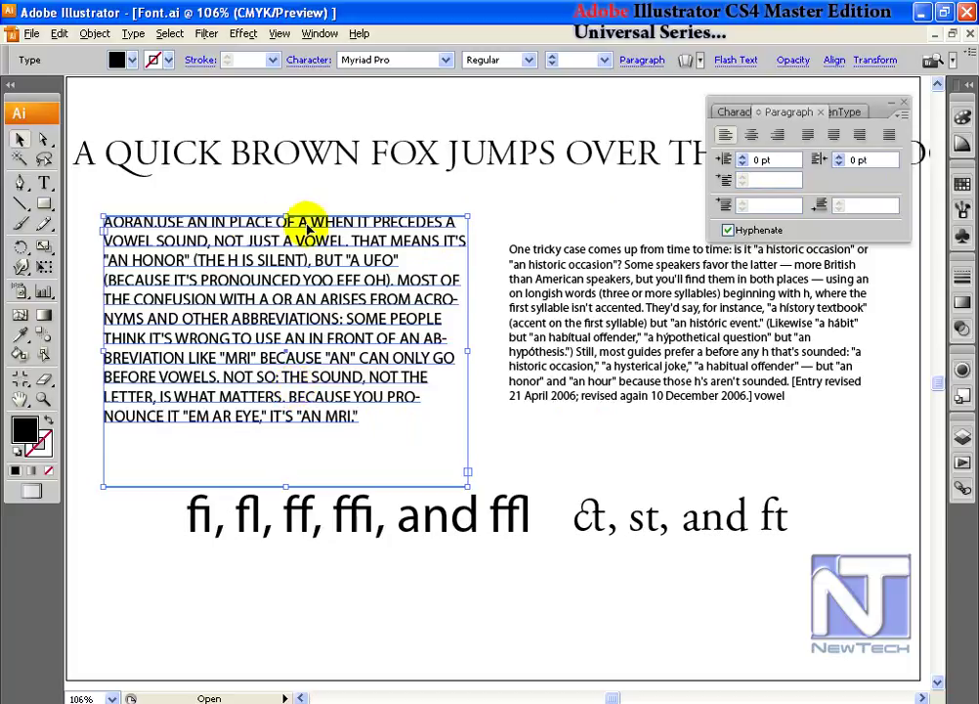
pyautogui.doubleClick(344, 419)
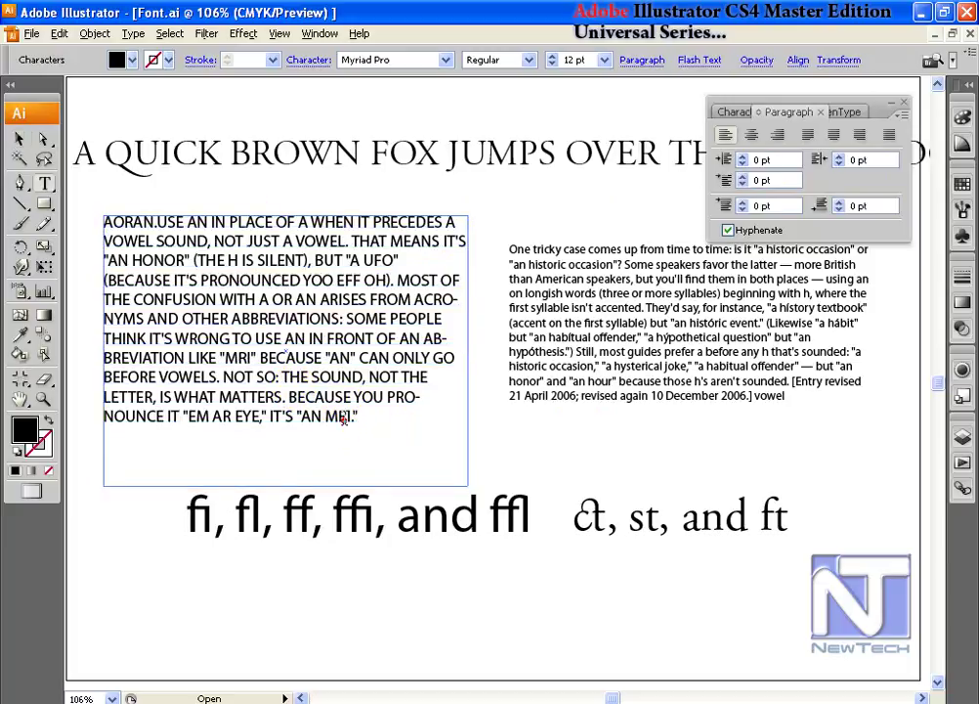
pyautogui.moveTo(362, 418); pyautogui.dragTo(89, 217)
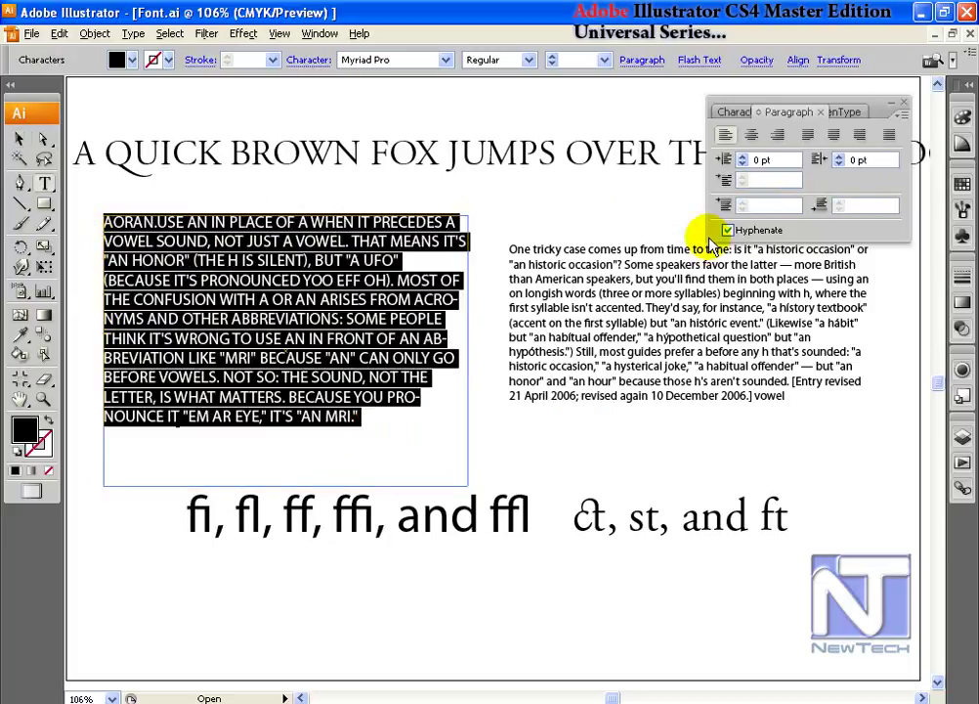
pyautogui.click(409, 314)
pyautogui.click(318, 299)
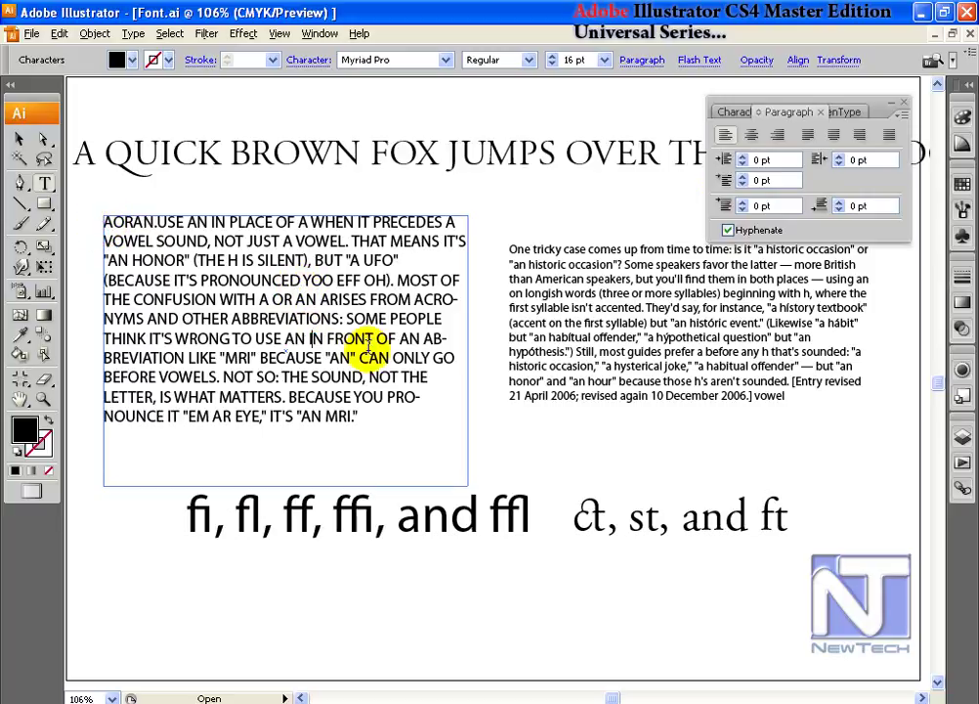
pyautogui.click(745, 177)
pyautogui.click(744, 177)
pyautogui.click(744, 177)
pyautogui.click(745, 176)
pyautogui.click(745, 177)
pyautogui.click(745, 177)
pyautogui.click(745, 177)
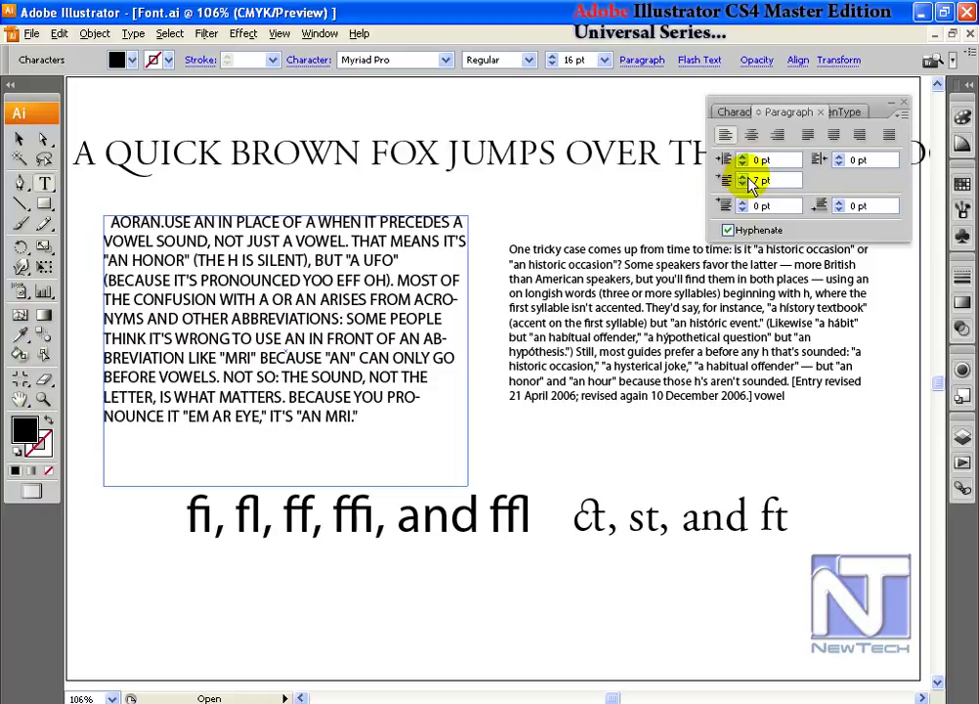
# Set the paragraph's first-line indent to 6 pt and undo the first-line indent
pyautogui.click(764, 180)
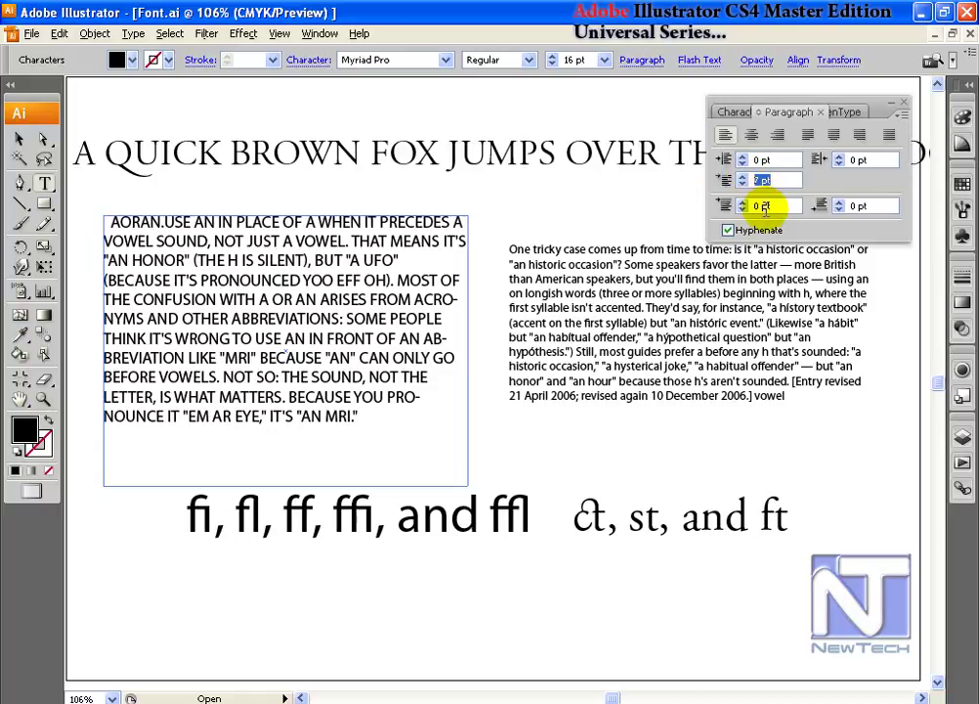
pyautogui.write('6')
pyautogui.press('Return')
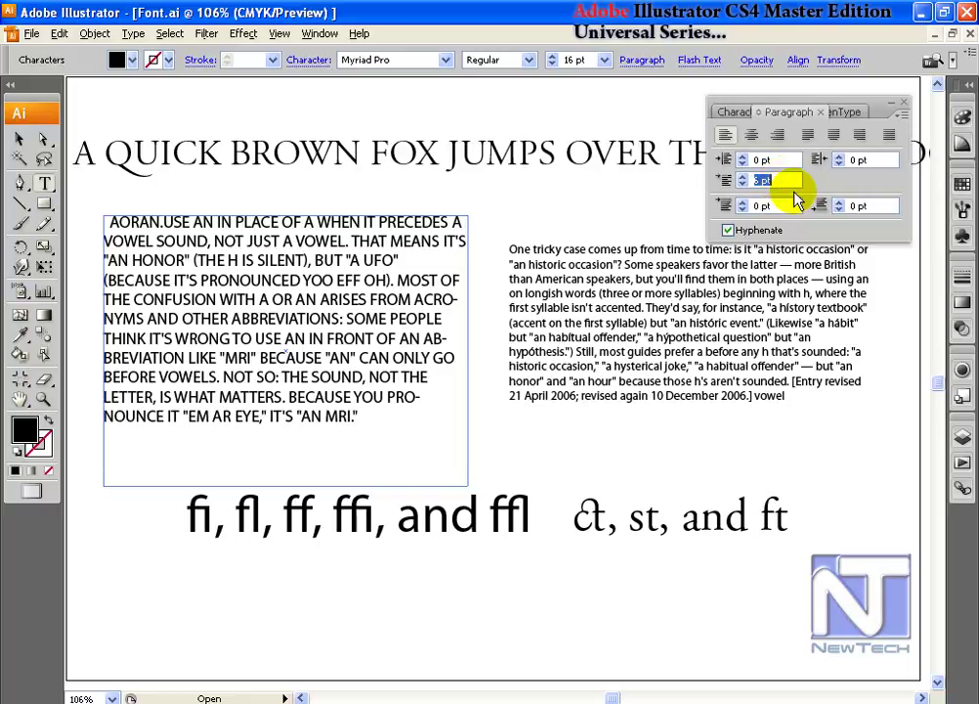
pyautogui.write('6')
pyautogui.press('Tab')
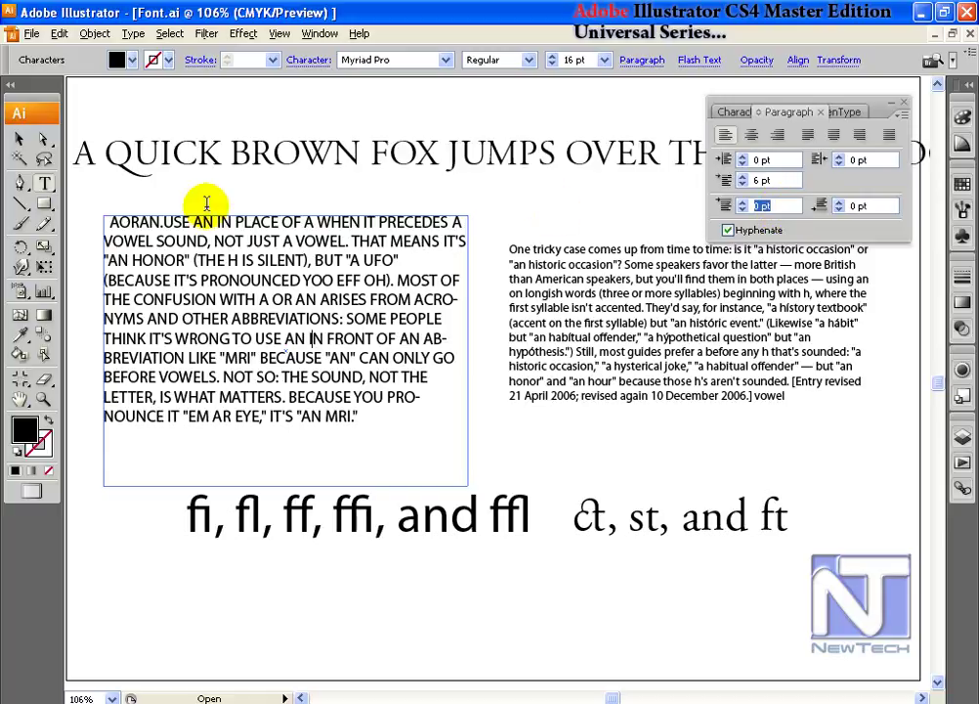
pyautogui.hotkey('ctrl', 'z')
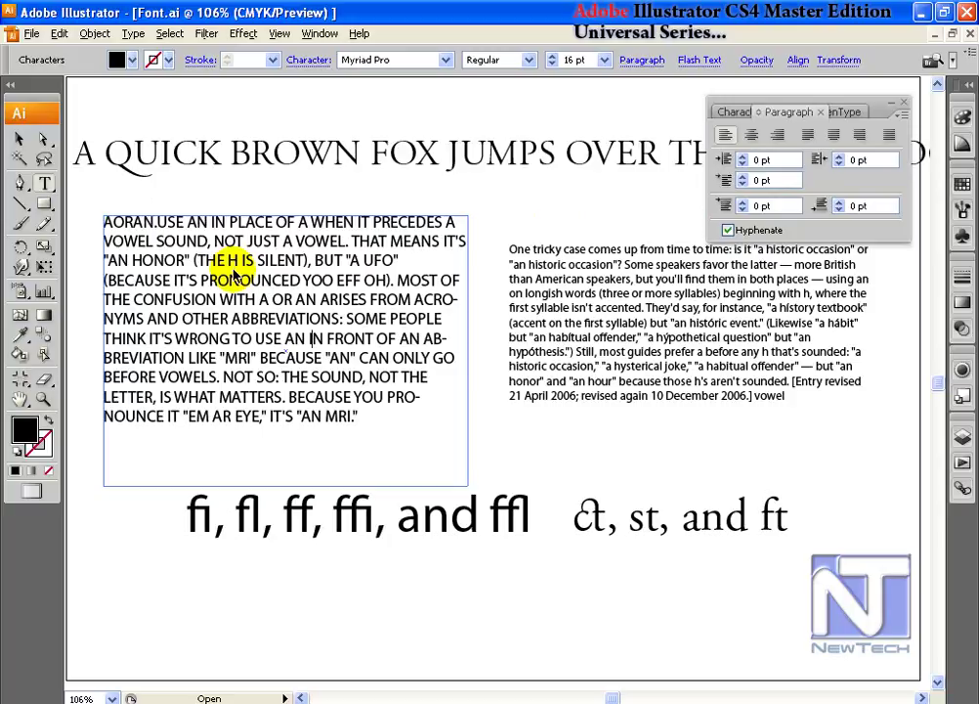
# Show the Tabs ruler above the uppercase paragraph and move its first-line indent marker to about 0.6 in
pyautogui.hotkey('ctrl', 'shift', 't')
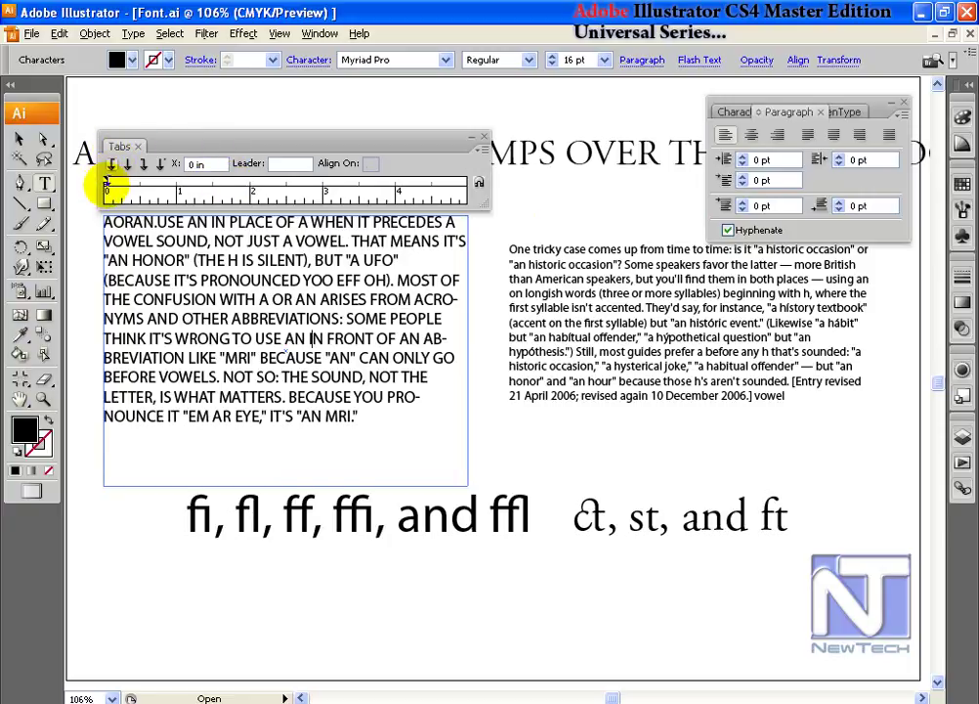
pyautogui.moveTo(108, 184)
pyautogui.mouseDown()
pyautogui.moveTo(120, 186)
pyautogui.moveTo(105, 192)
pyautogui.mouseUp()
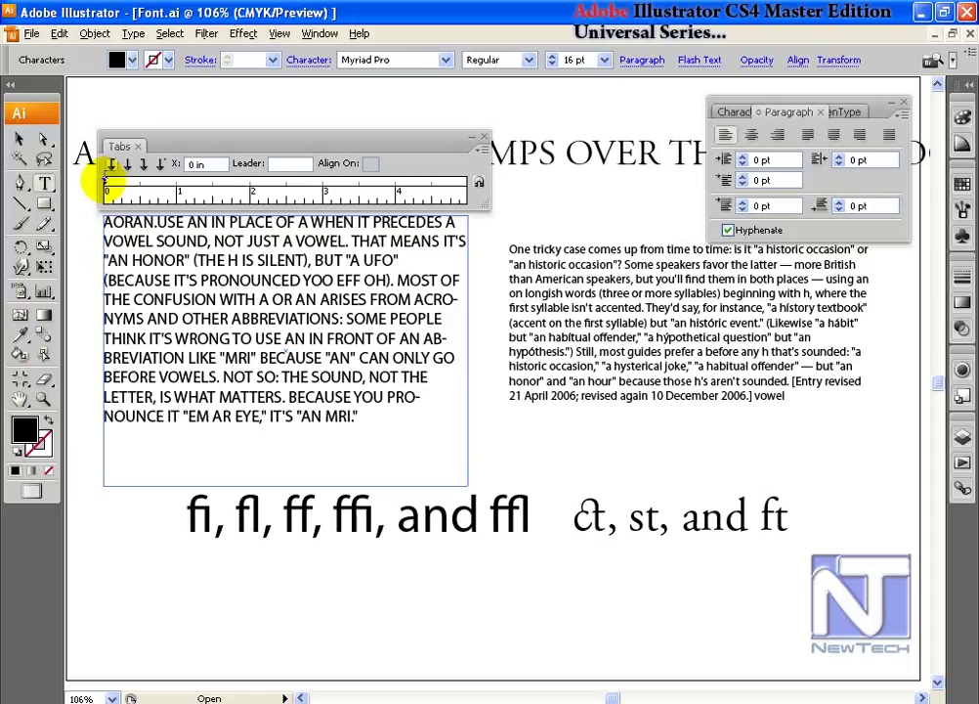
pyautogui.moveTo(106, 179); pyautogui.dragTo(147, 179)
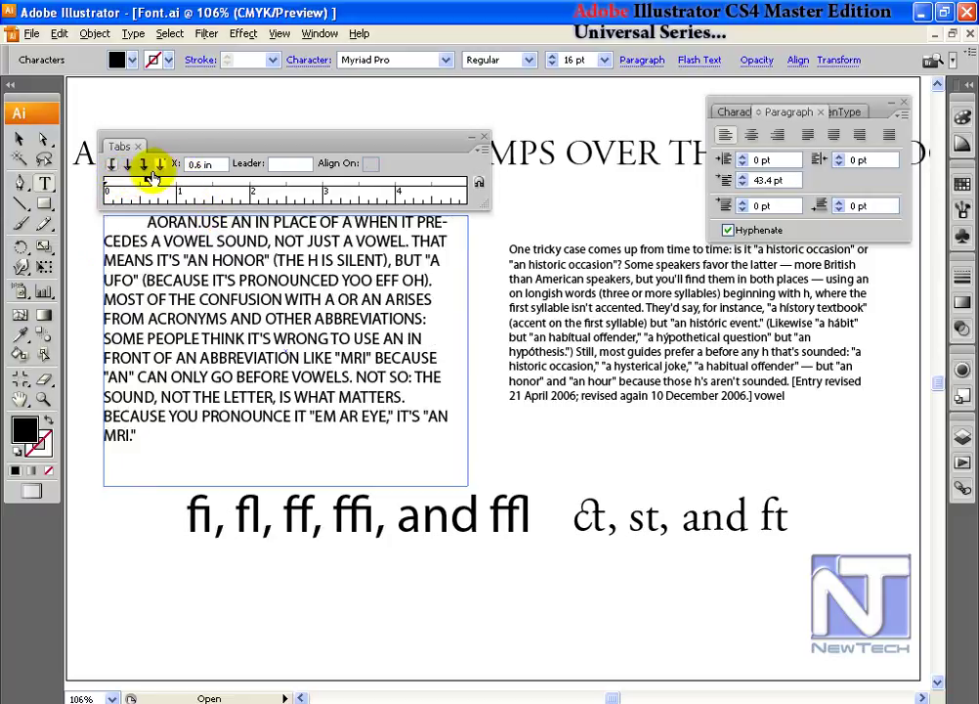
pyautogui.click(147, 180)
# Set the first-line indent marker's position on the Tabs ruler to 1 in and increase it to 1.5 in
pyautogui.click(176, 168)
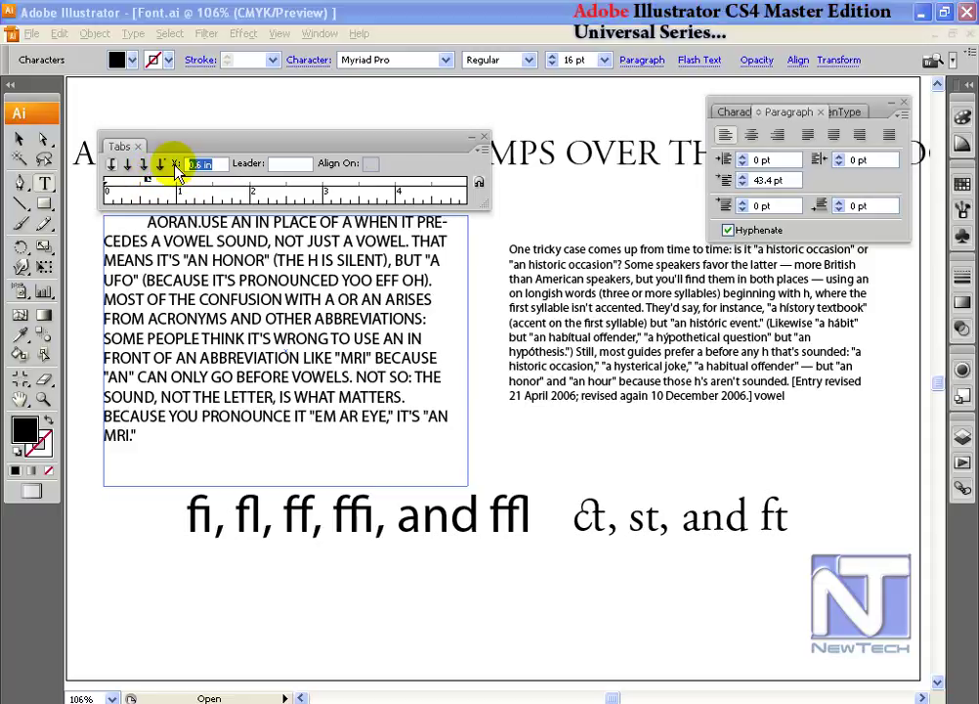
pyautogui.write('1')
pyautogui.press('Return')
pyautogui.click(201, 164)
pyautogui.write('1.5')
pyautogui.press('Return')
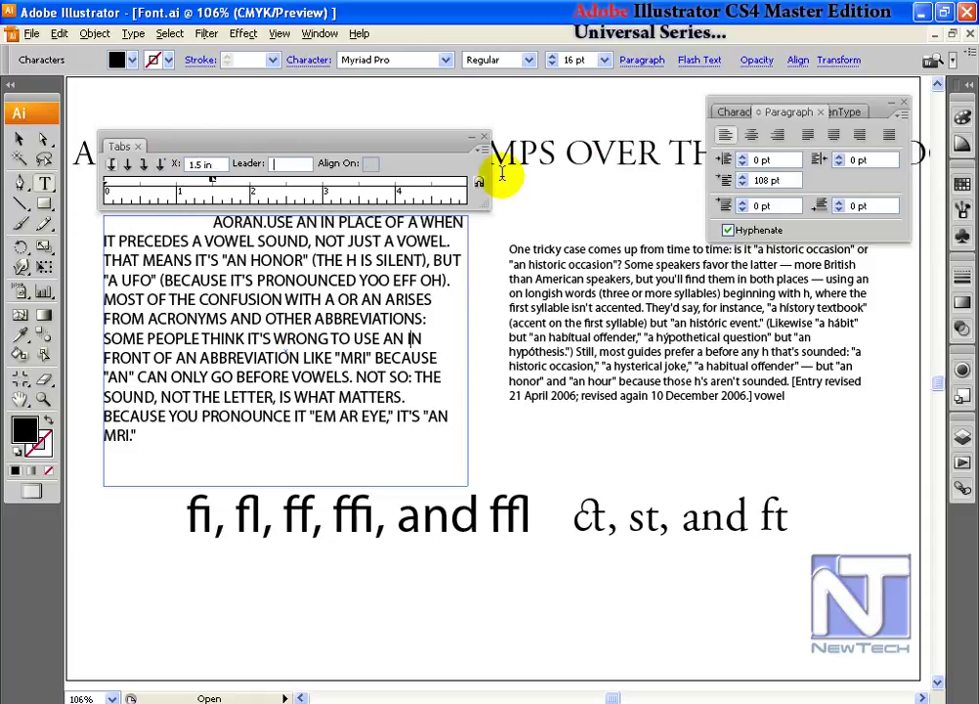
# Raise the uppercase paragraph's first-line indent to 112 pt and pull its marker on the Tabs ruler back to about 0.94 pt
pyautogui.click(767, 180)
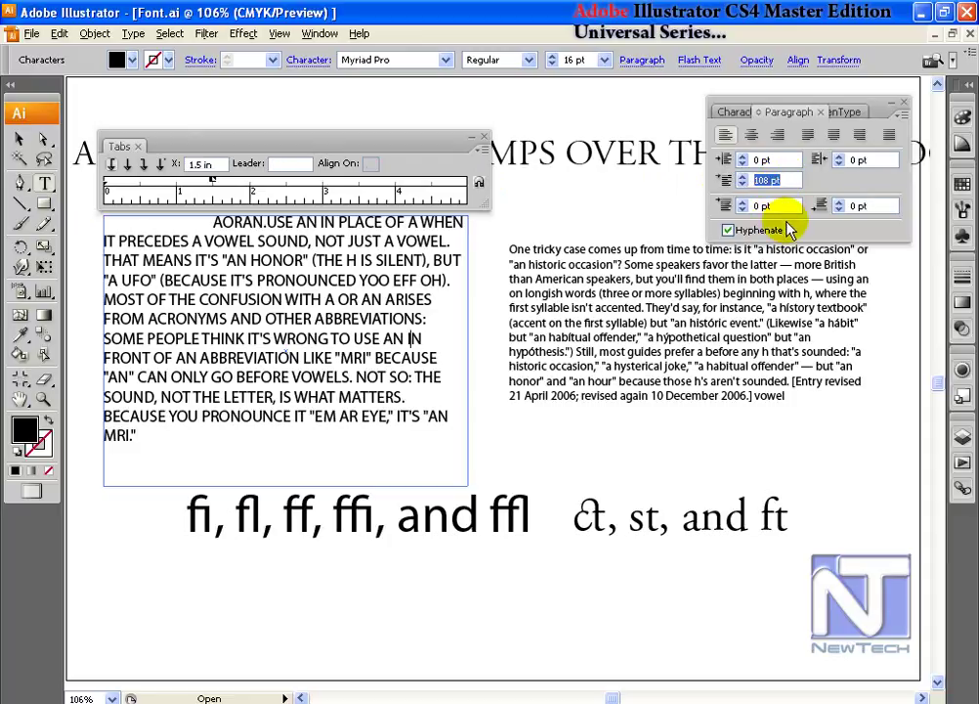
pyautogui.click(214, 163)
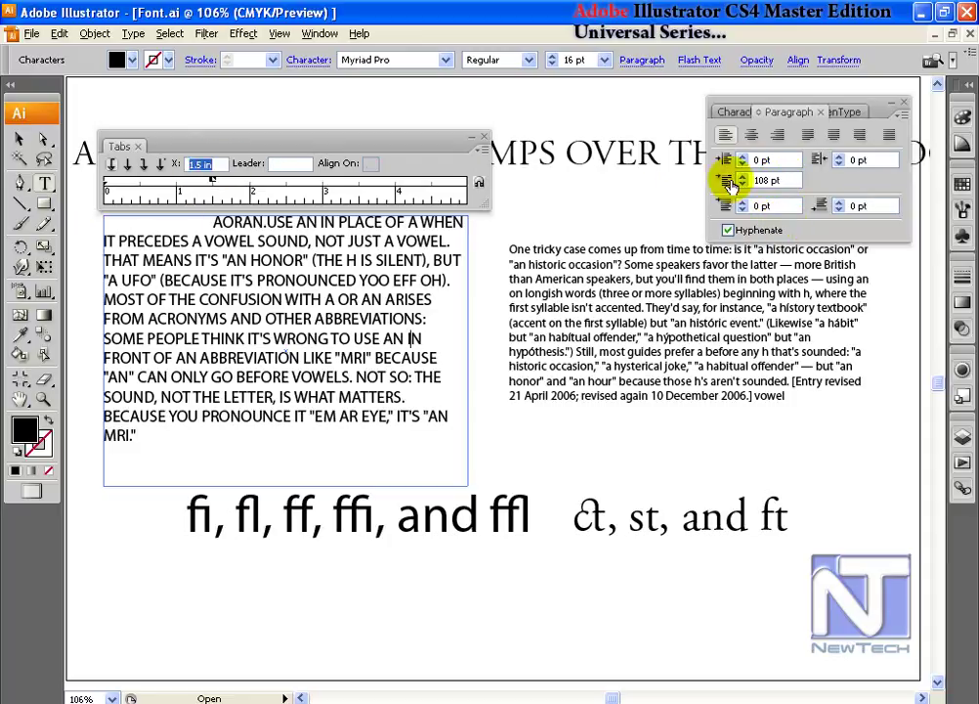
pyautogui.click(744, 177)
pyautogui.click(744, 177)
pyautogui.click(744, 177)
pyautogui.click(743, 177)
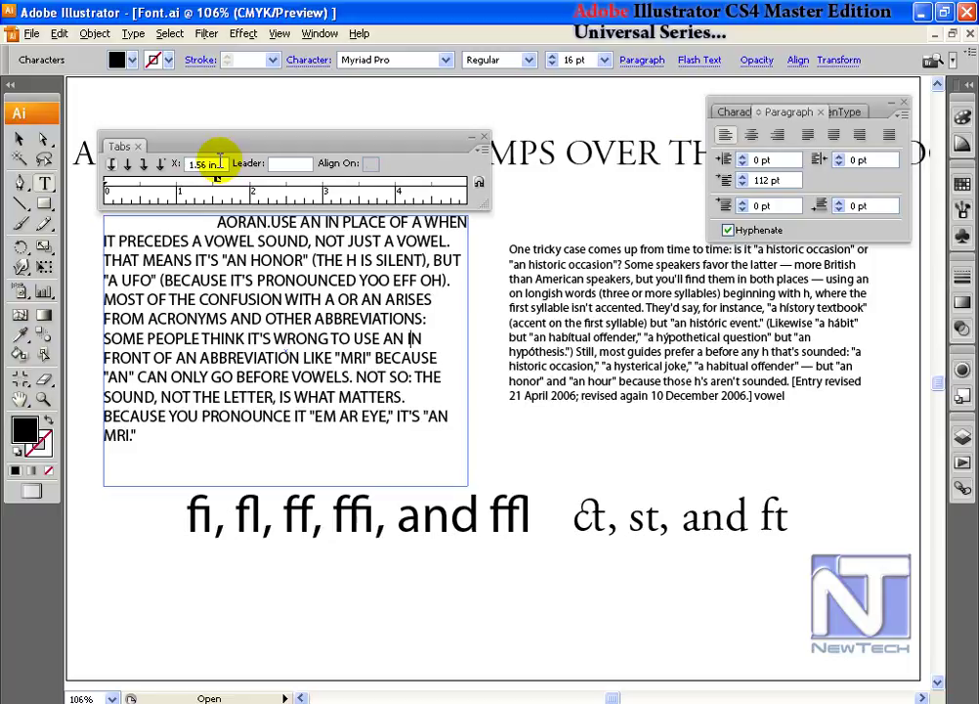
pyautogui.moveTo(218, 185); pyautogui.dragTo(105, 184)
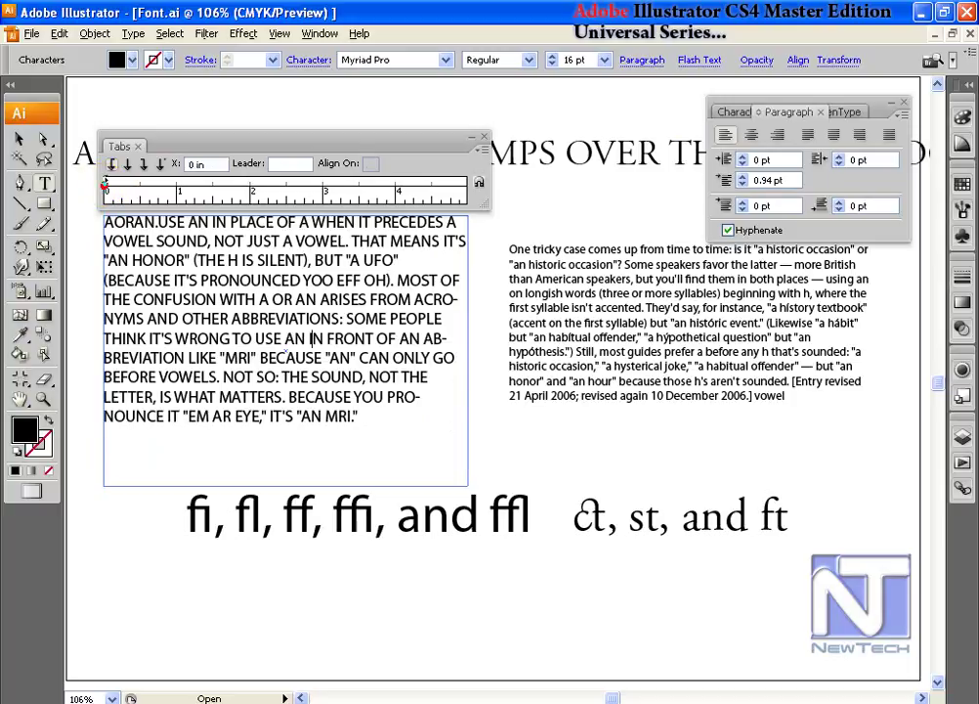
# Set the left indent marker's position on the Tabs ruler to 1.5 in and return it to 0 in
pyautogui.click(191, 163)
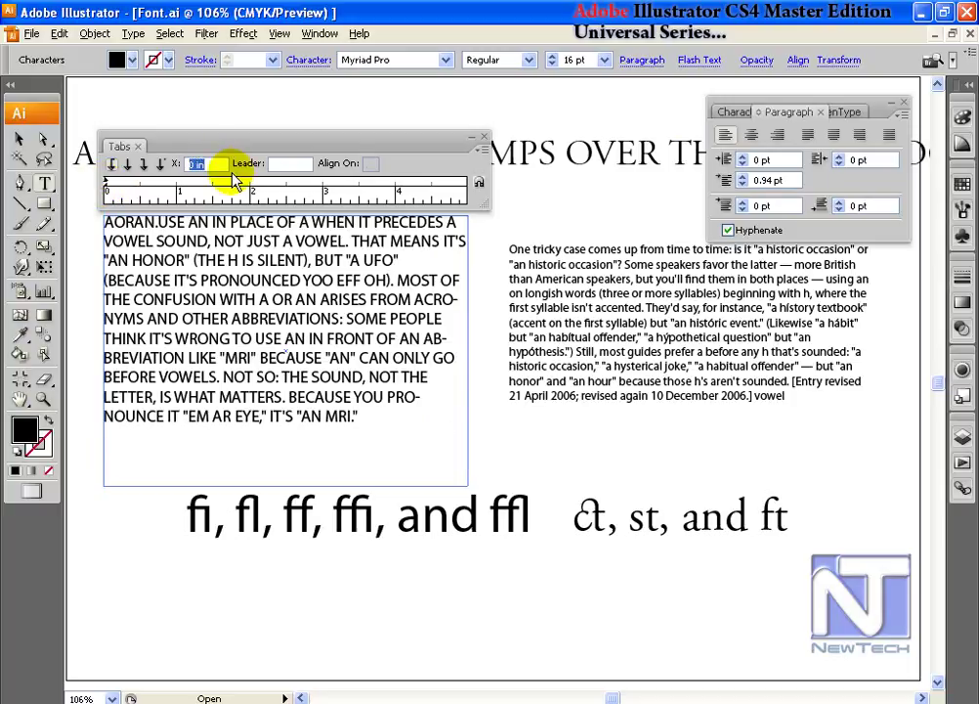
pyautogui.write('1.5')
pyautogui.press('Tab')
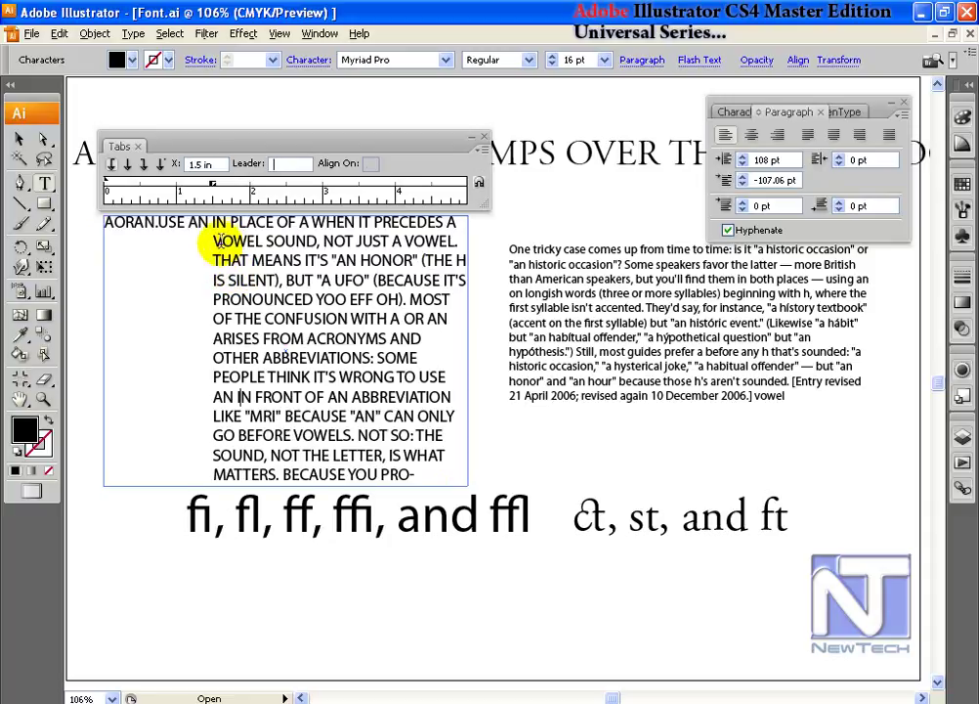
pyautogui.moveTo(220, 164); pyautogui.dragTo(164, 153)
pyautogui.write('0')
pyautogui.press('Return')
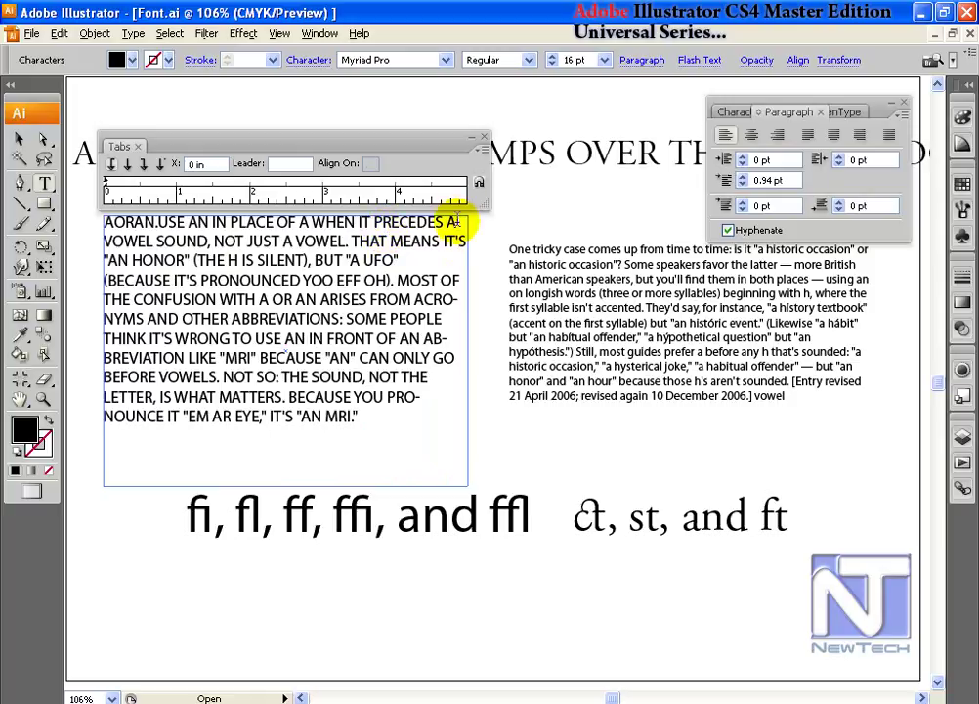
# Start a new paragraph at "VOWEL SOUND" and give the first paragraph a left-justified tab stop at about 1.11 in
pyautogui.click(96, 236)
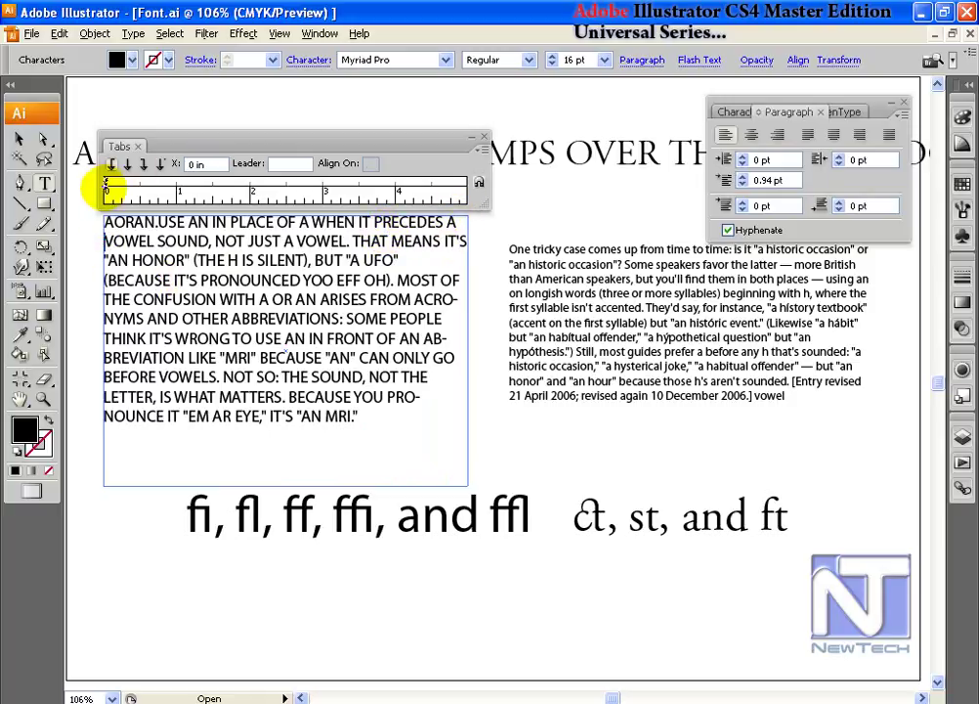
pyautogui.moveTo(108, 193)
pyautogui.mouseDown()
pyautogui.moveTo(220, 185)
pyautogui.moveTo(108, 186)
pyautogui.mouseUp()
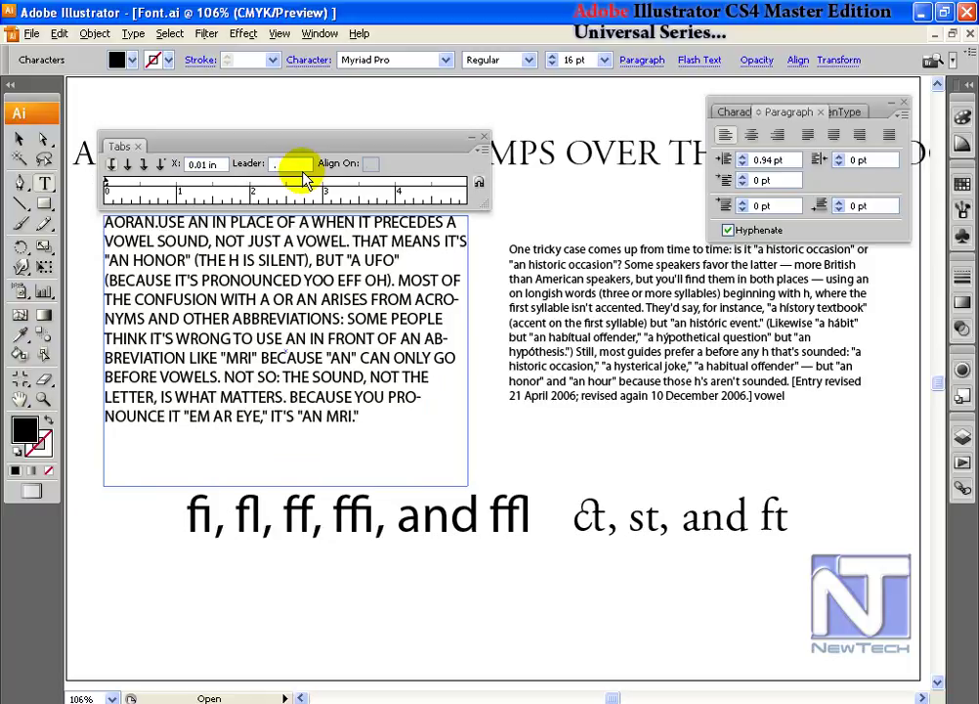
pyautogui.click(105, 226)
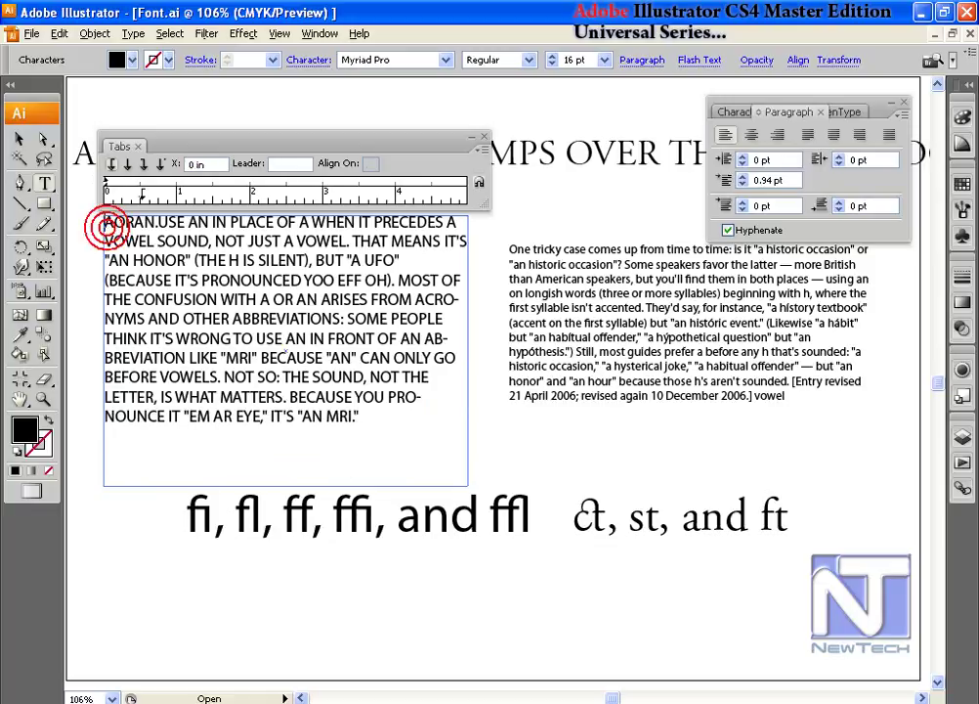
pyautogui.click(111, 167)
pyautogui.click(183, 187)
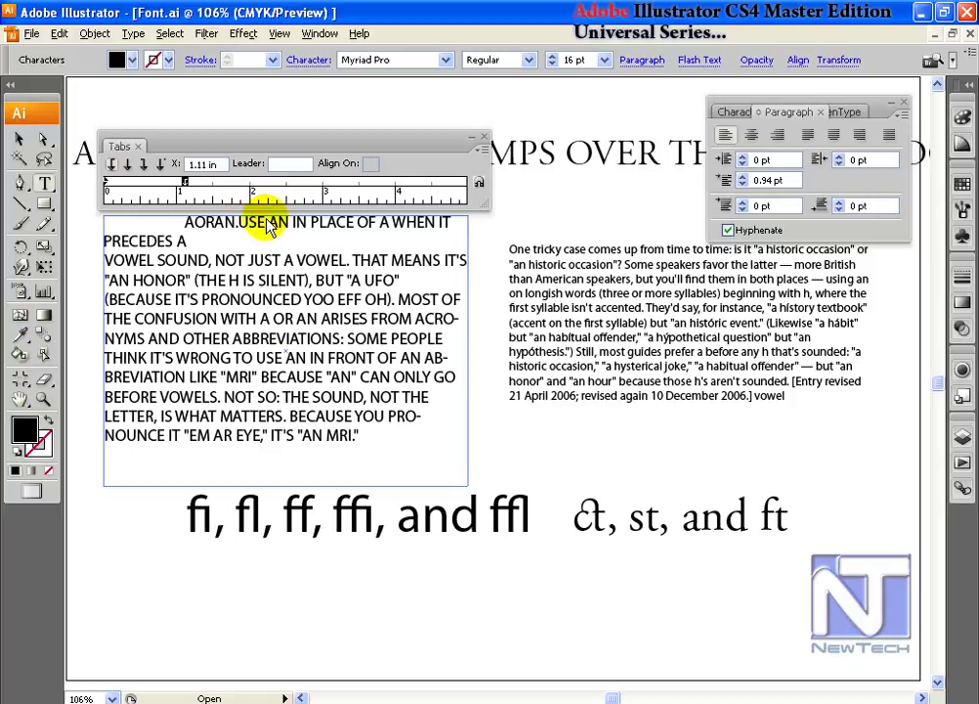
# Set the tab stop's leader to a period, insert a tab before "AORAN" and remove that tab
pyautogui.click(282, 165)
pyautogui.write('.')
pyautogui.press('Tab')
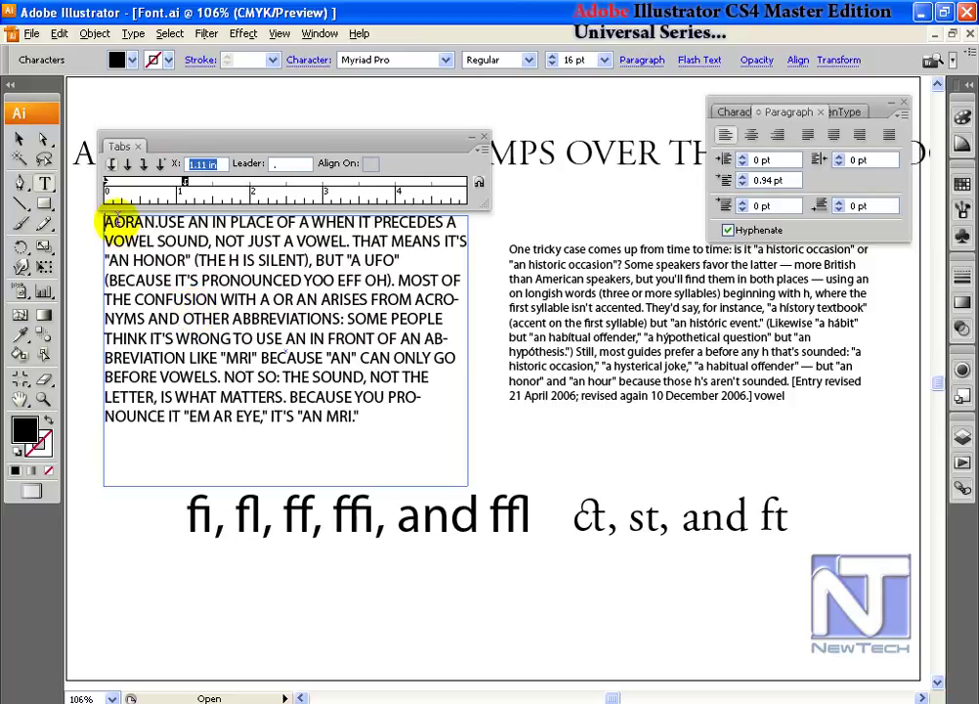
pyautogui.click(106, 222)
pyautogui.press('Tab')
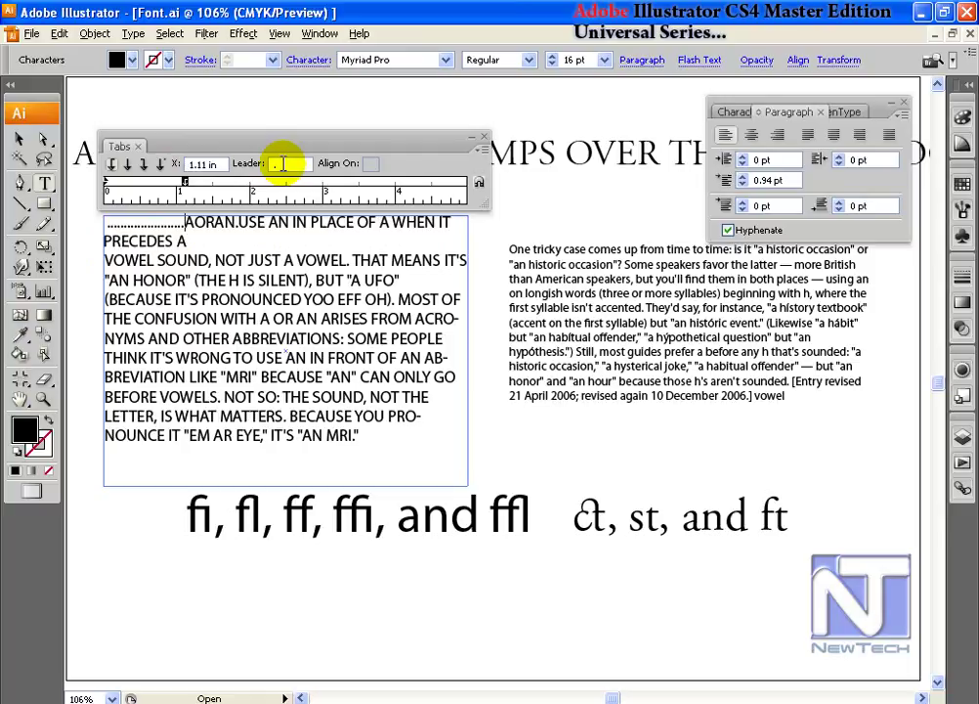
pyautogui.press('BackSpace')
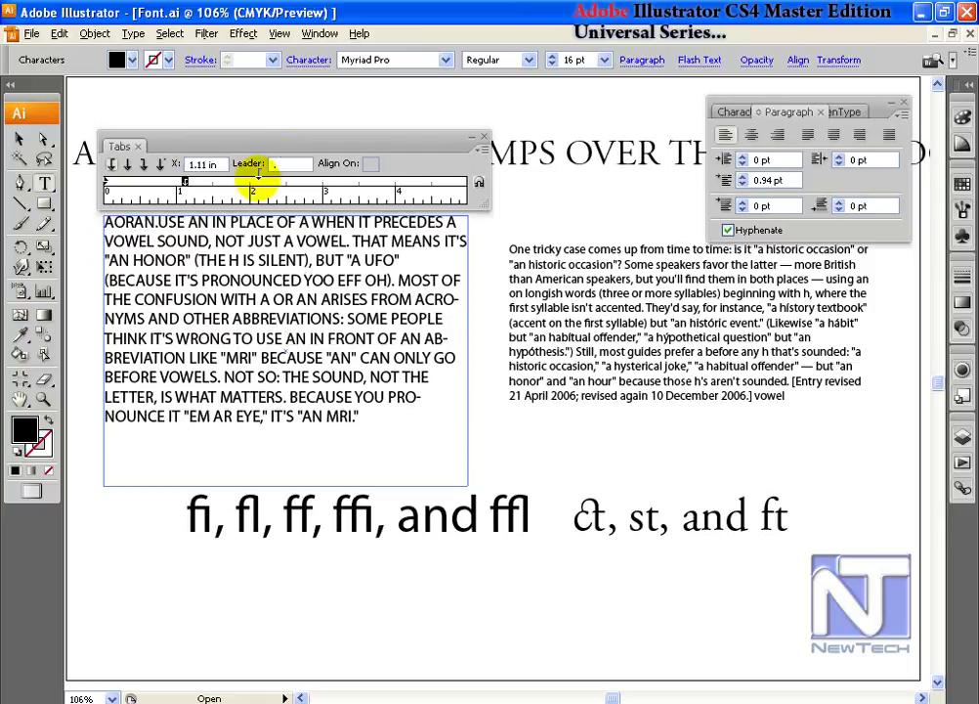
# Set the tab stop's leader to a hyphen and insert a tab before "AORAN"
pyautogui.click(253, 172)
pyautogui.write('-')
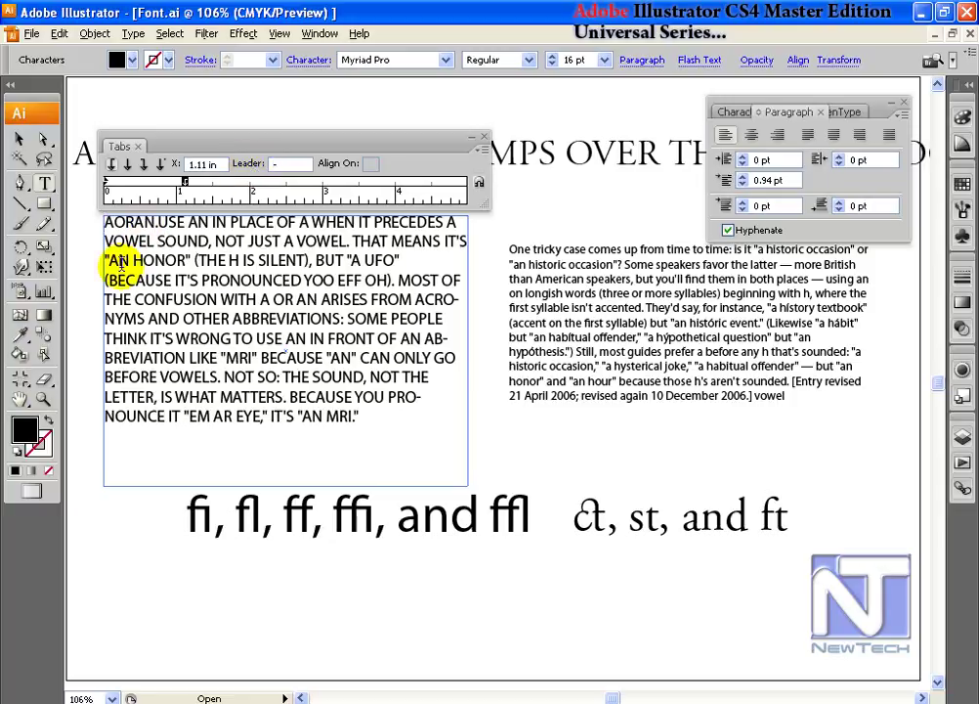
pyautogui.press('Tab')
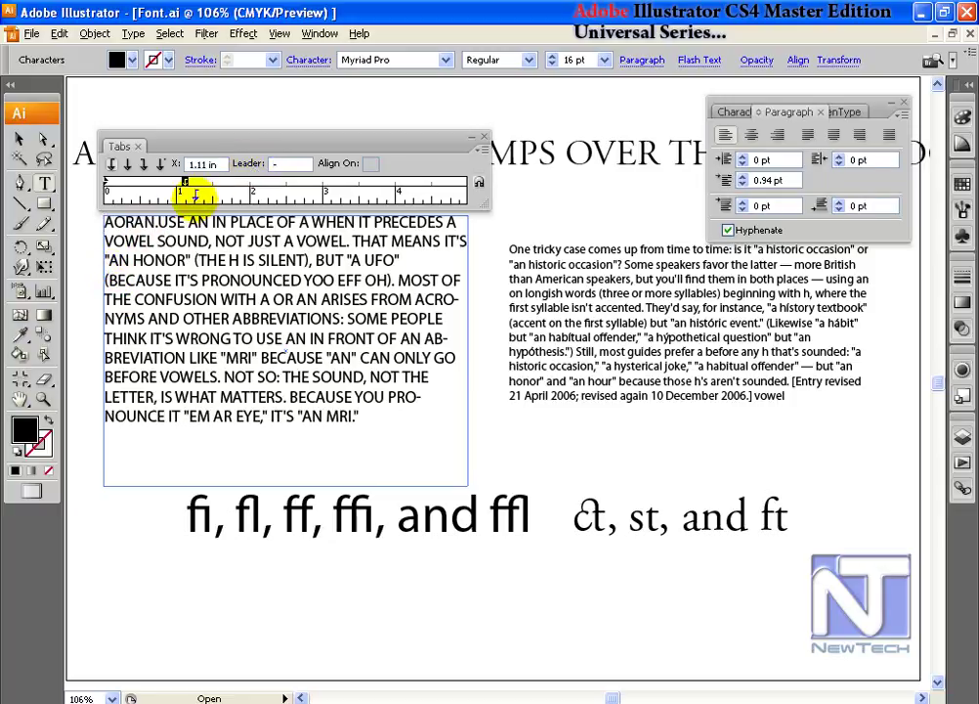
pyautogui.press('Return')
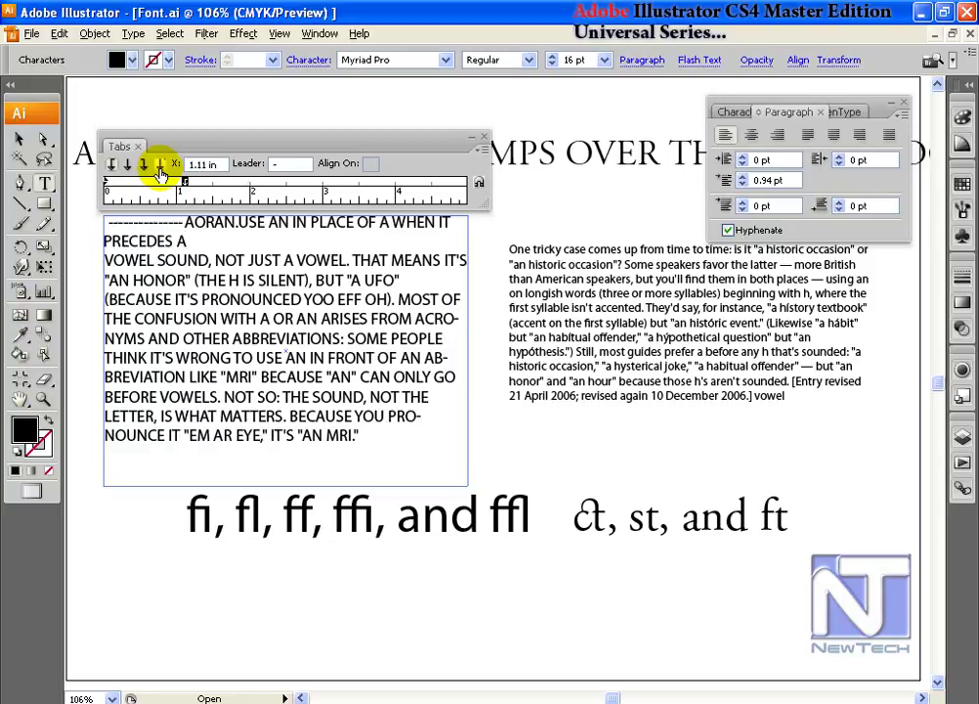
# Set the space before the "VOWEL SOUND" paragraph to 10 pt
pyautogui.click(104, 260)
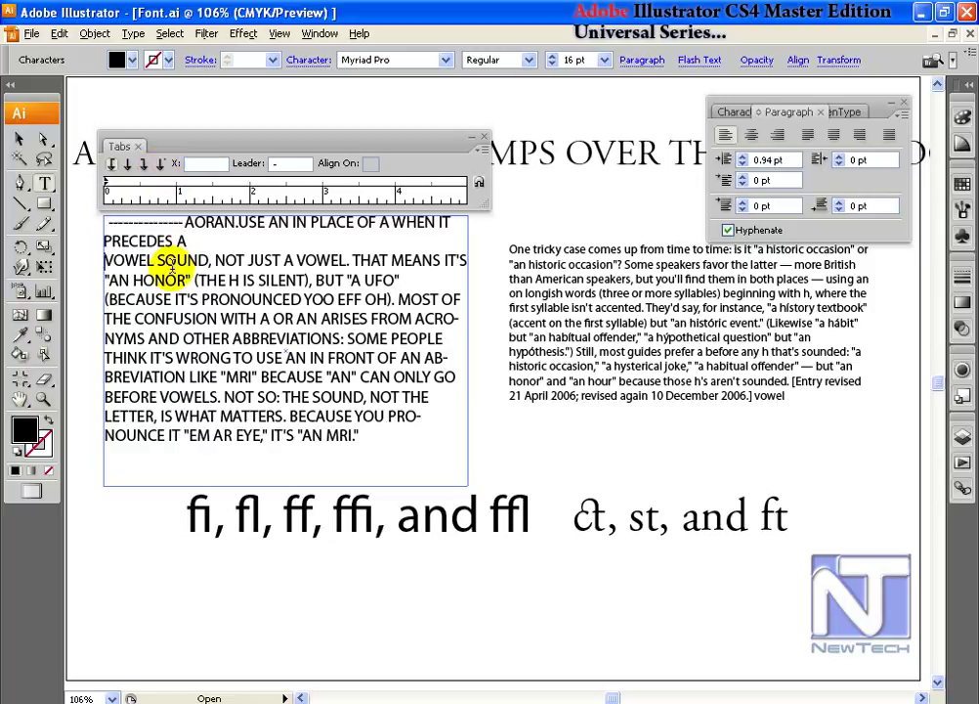
pyautogui.click(742, 203)
pyautogui.click(743, 202)
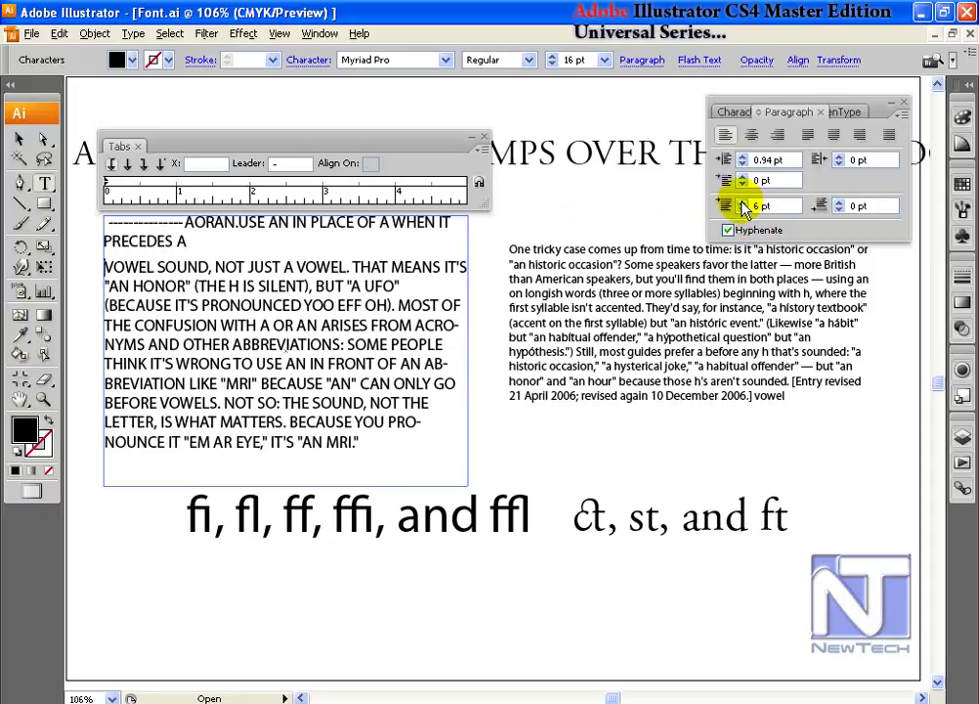
pyautogui.click(769, 206)
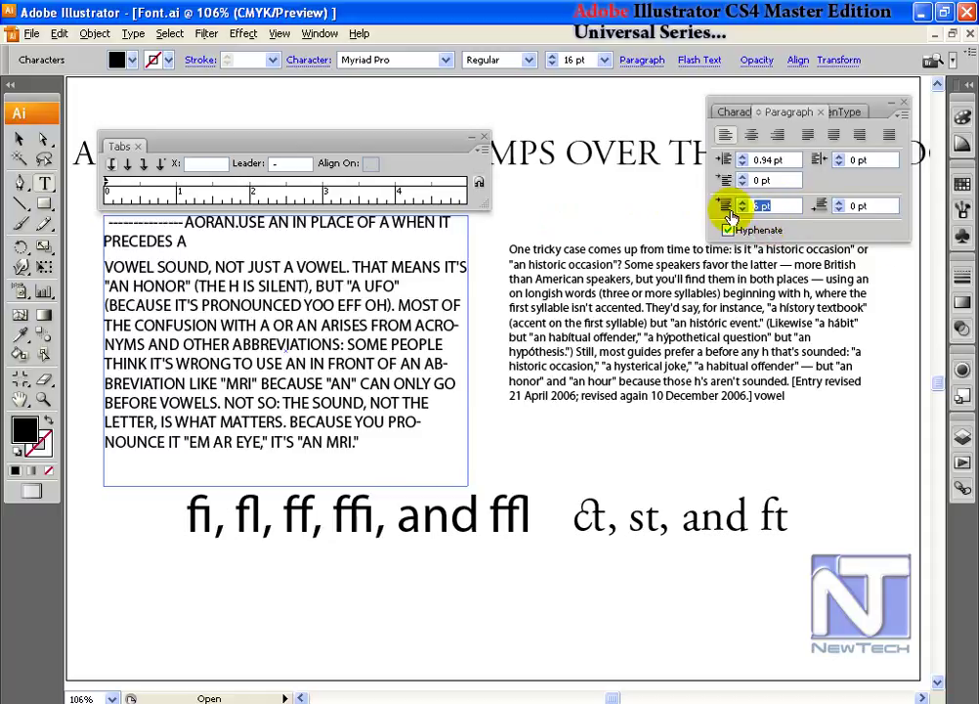
pyautogui.write('10')
pyautogui.click(880, 205)
pyautogui.doubleClick(882, 205)
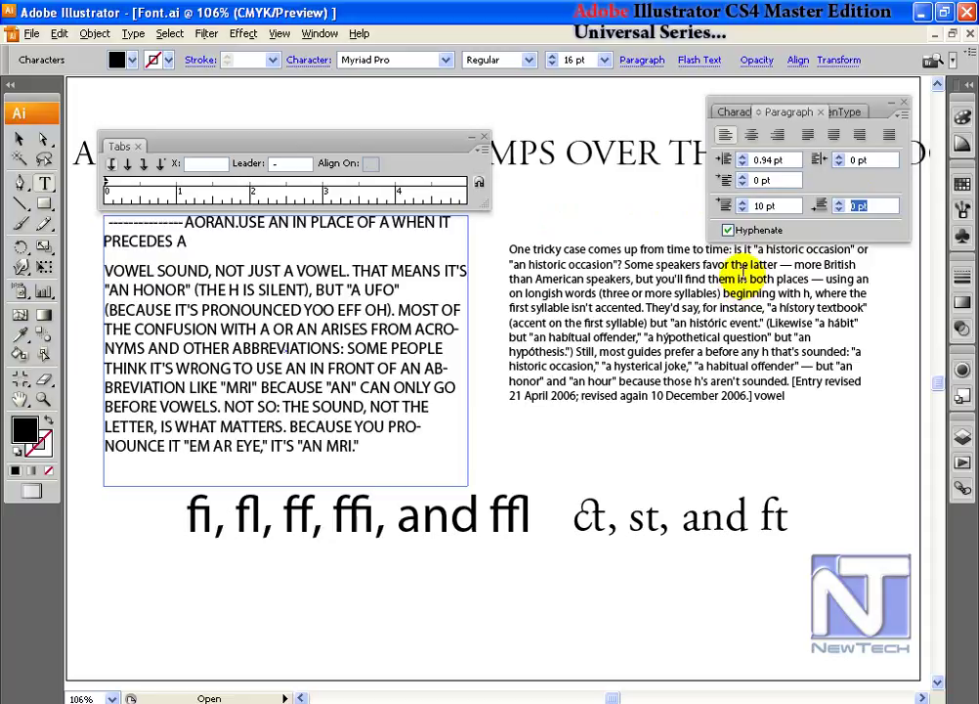
# Start a new paragraph at "BREVIATION" and delete the "B" at the end of the line before it
pyautogui.click(104, 391)
pyautogui.press('Return')
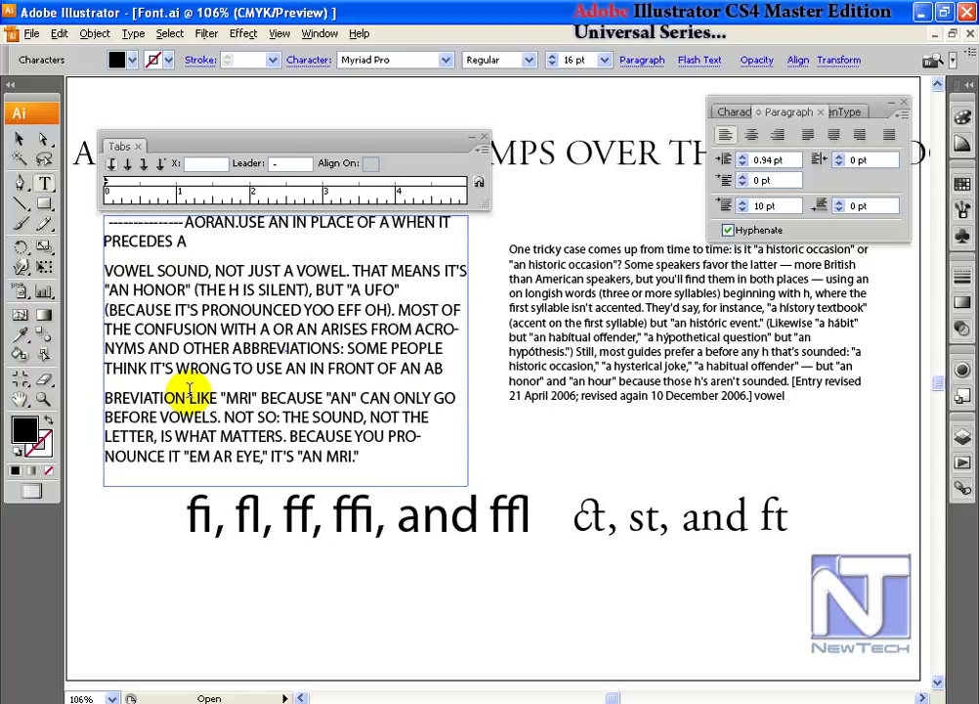
pyautogui.press('BackSpace')
pyautogui.press('Return')
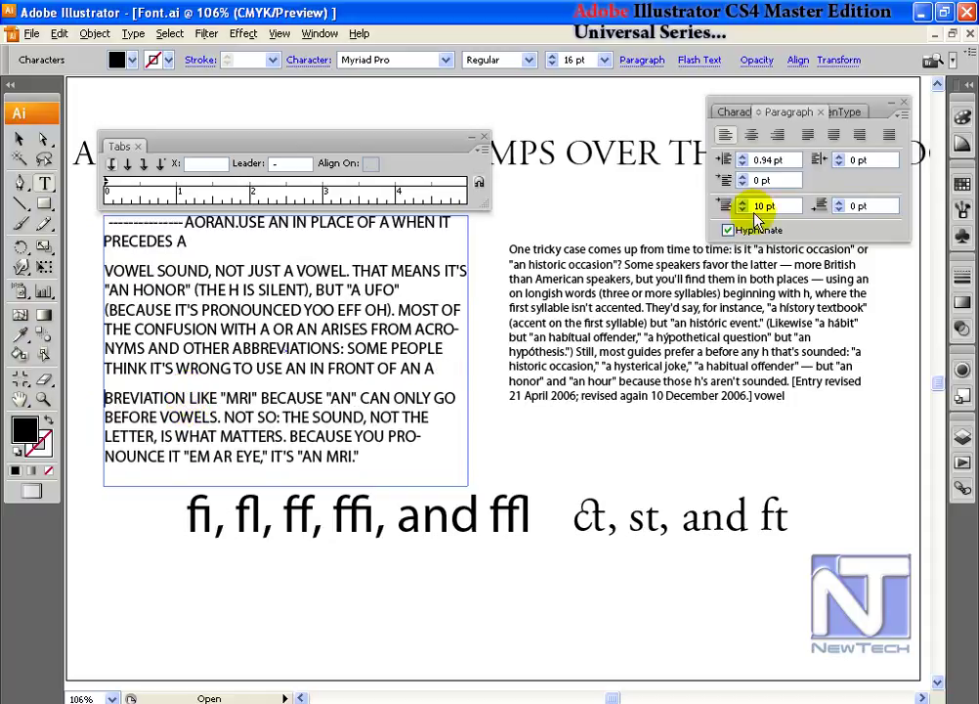